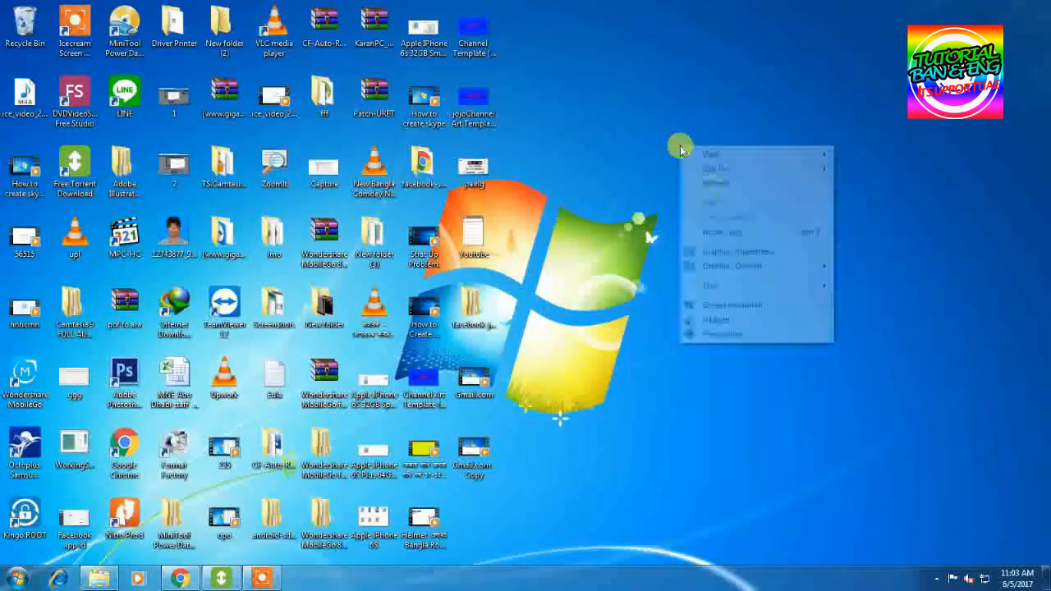
{"action": "left_click", "coordinate": [711, 187]}
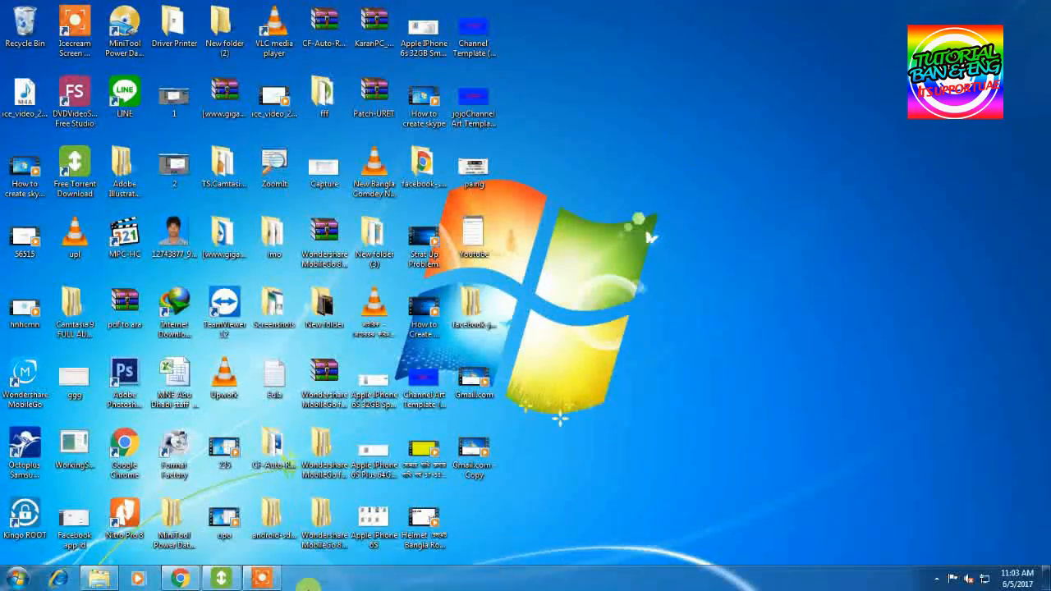
{"action": "mouse_move", "coordinate": [263, 581]}
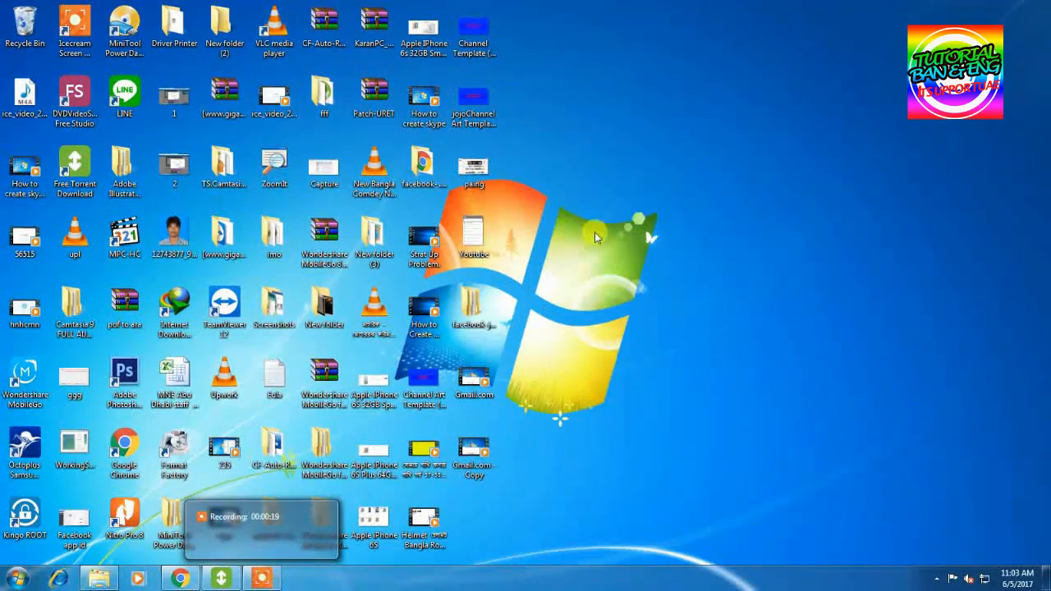
{"action": "right_click", "coordinate": [649, 137]}
{"action": "left_click", "coordinate": [669, 176]}
{"action": "right_click", "coordinate": [648, 137]}
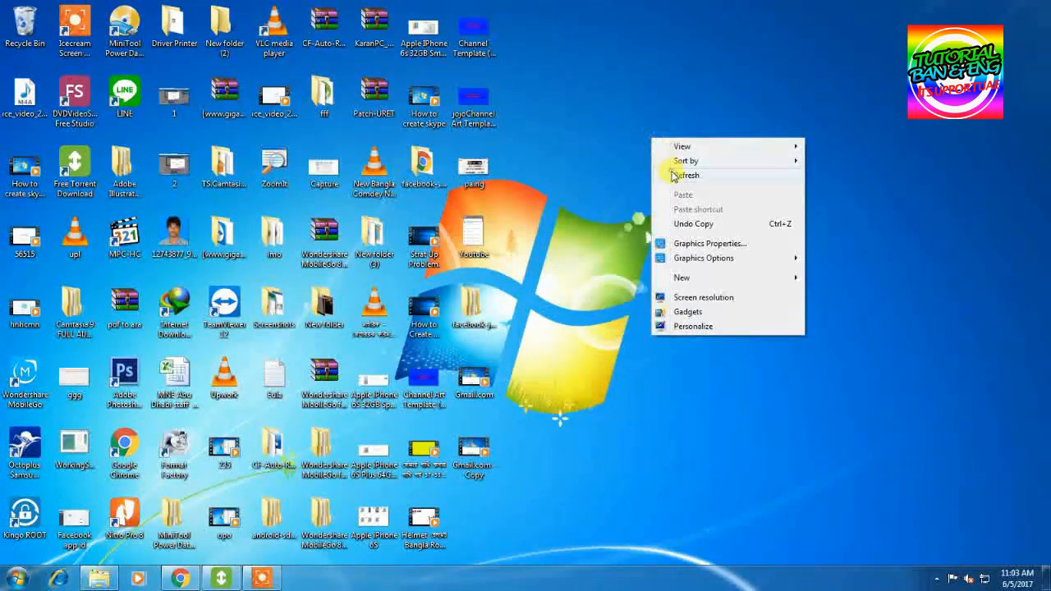
{"action": "left_click", "coordinate": [682, 175]}
{"action": "right_click", "coordinate": [671, 145]}
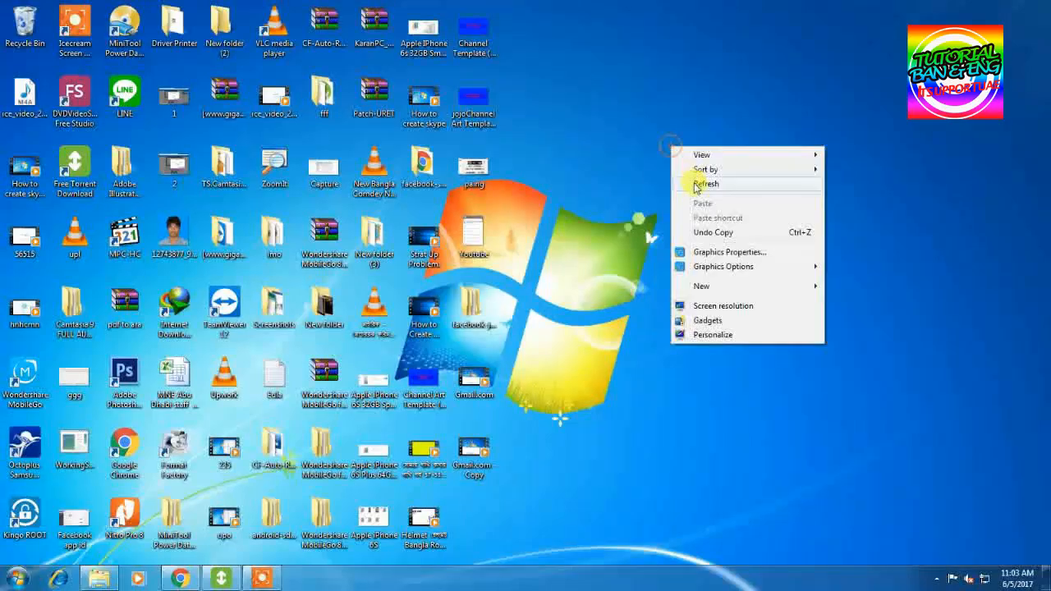
{"action": "left_click", "coordinate": [696, 185]}
Switch to Chrome and open google.ae in the new tab
{"action": "left_click", "coordinate": [179, 578]}
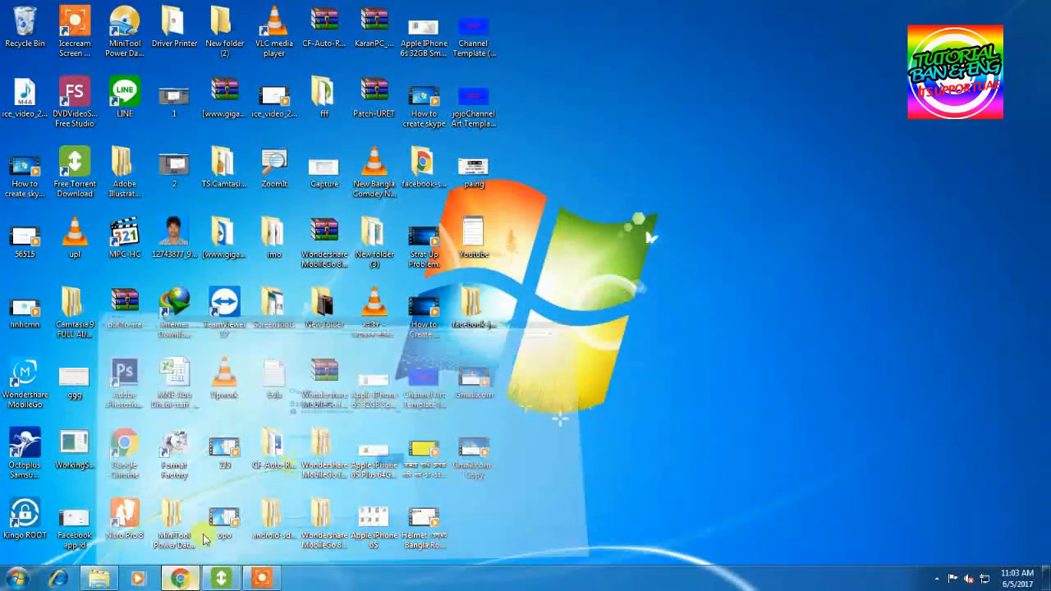
{"action": "left_click", "coordinate": [146, 10]}
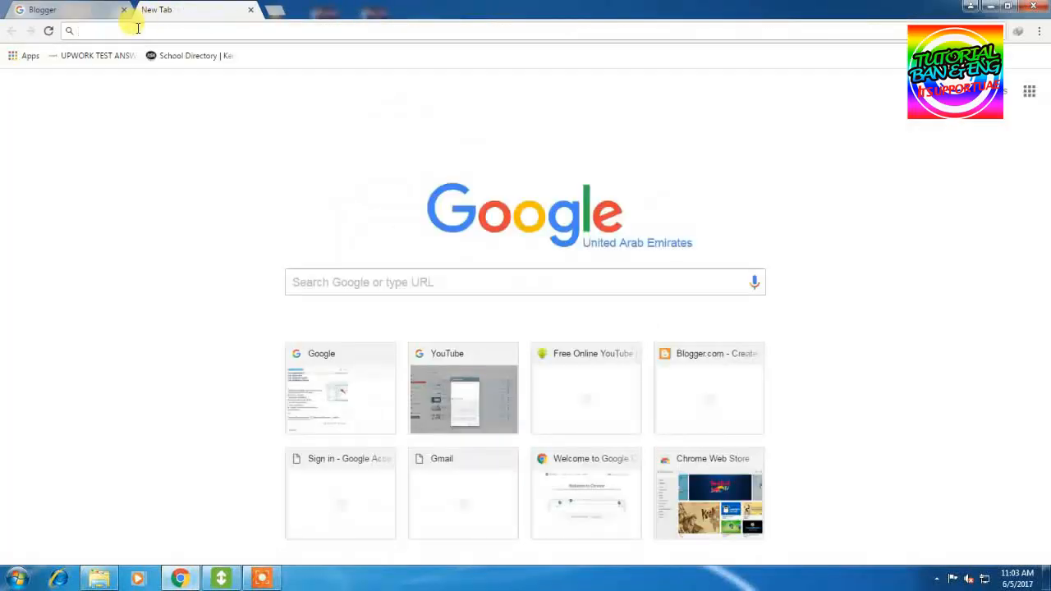
{"action": "type", "text": "google.ae"}
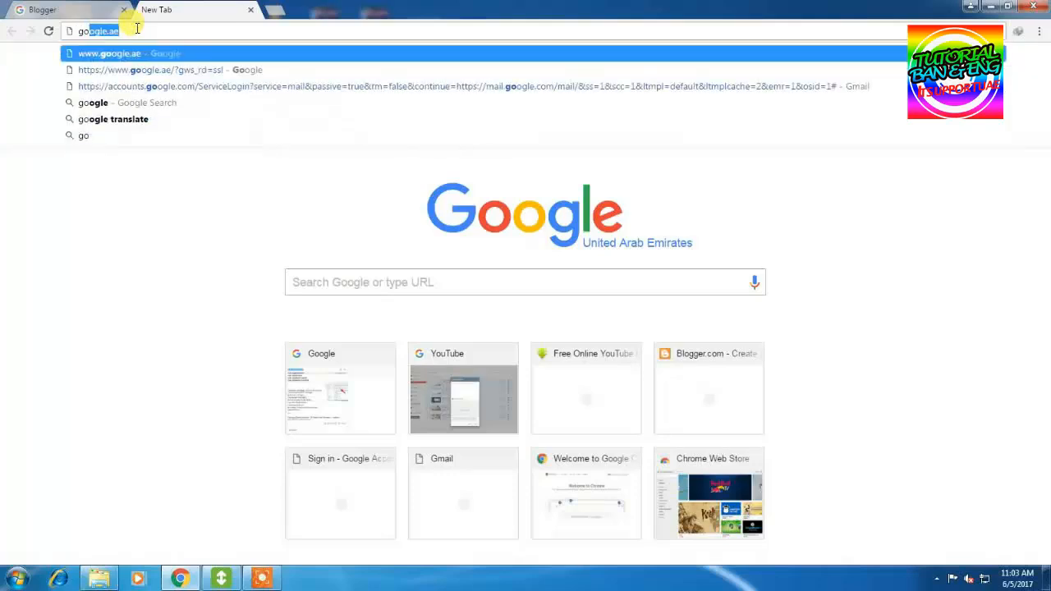
{"action": "key", "text": "Return"}
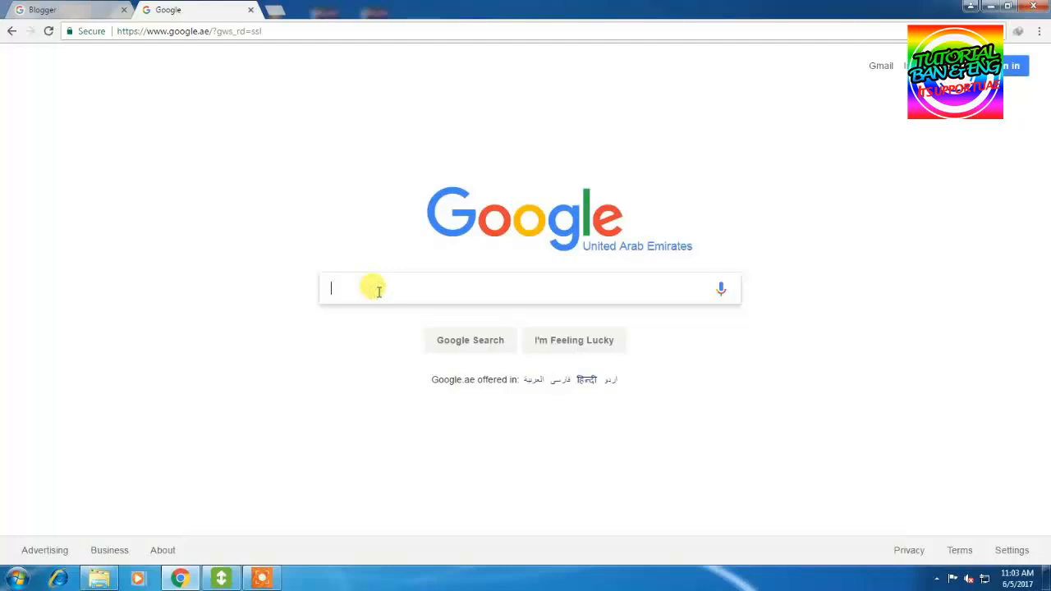
{"action": "left_click", "coordinate": [363, 238]}
{"action": "left_click", "coordinate": [380, 295]}
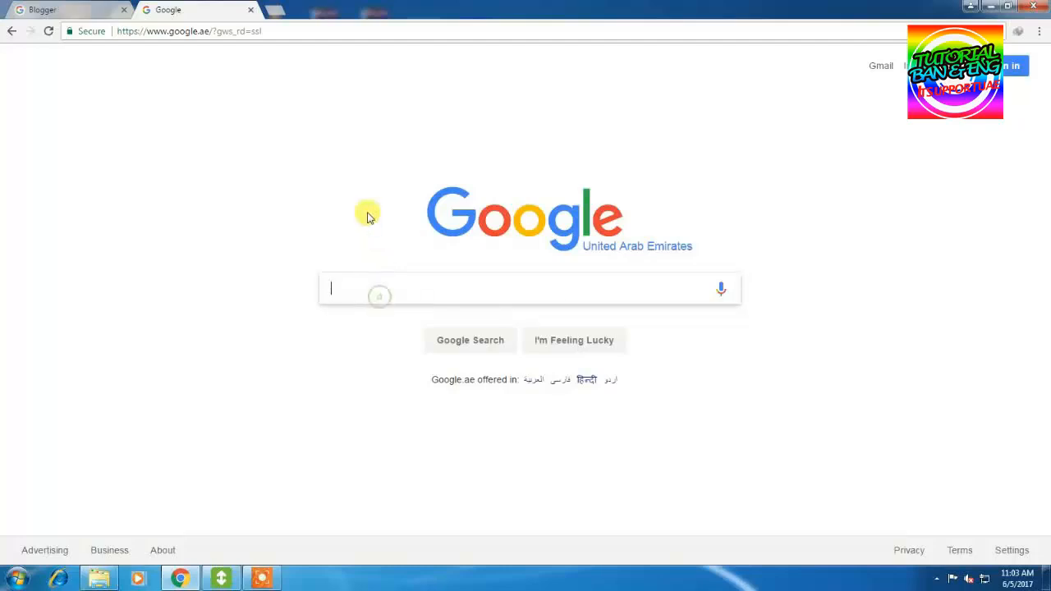
{"action": "left_click", "coordinate": [371, 290]}
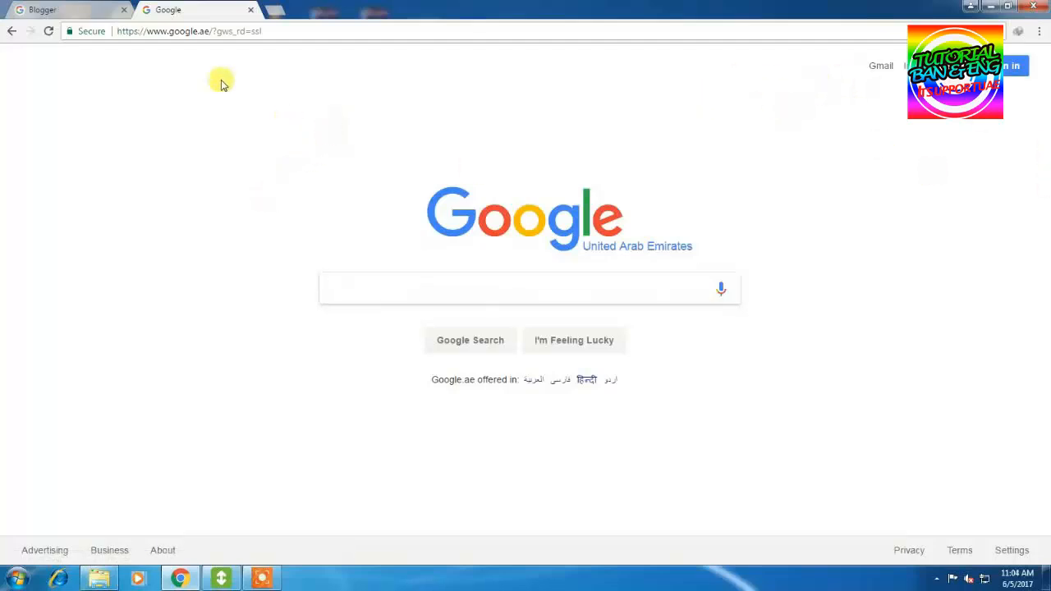
{"action": "left_click", "coordinate": [211, 32]}
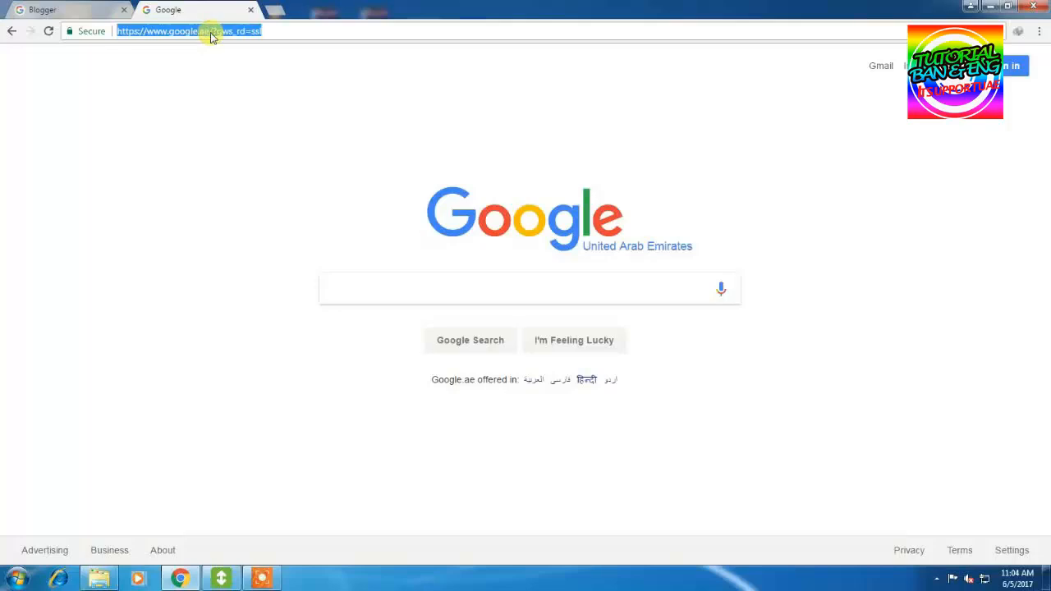
{"action": "key", "text": "BackSpace"}
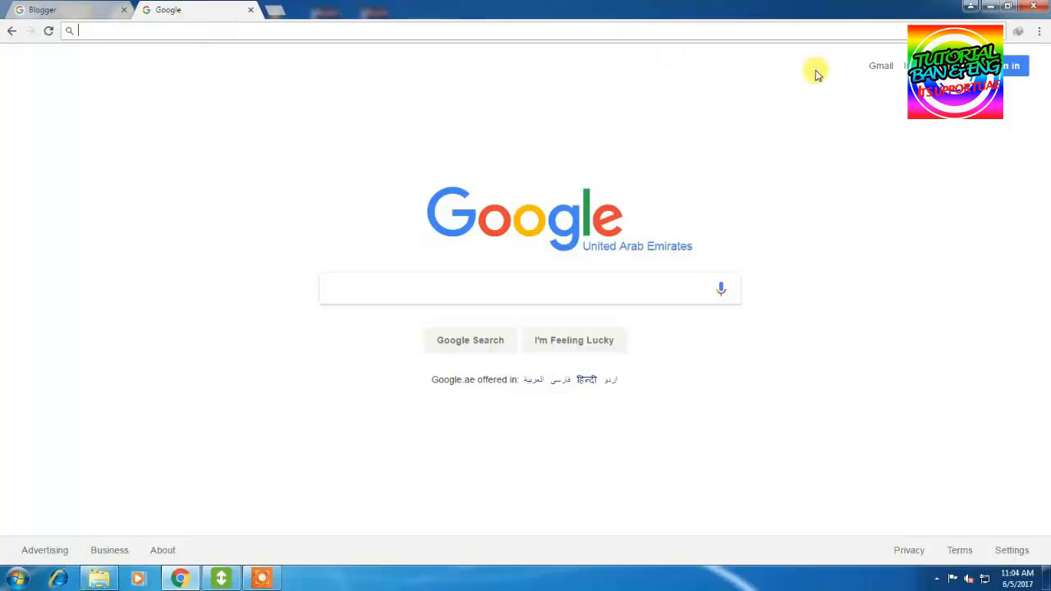
{"action": "type", "text": "w"}
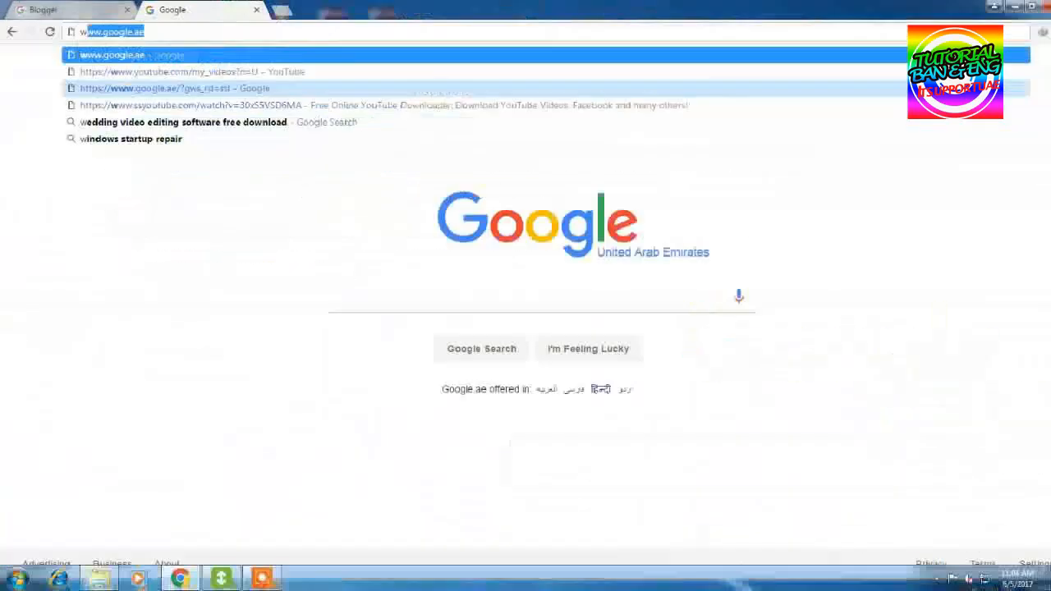
{"action": "key", "text": "Return"}
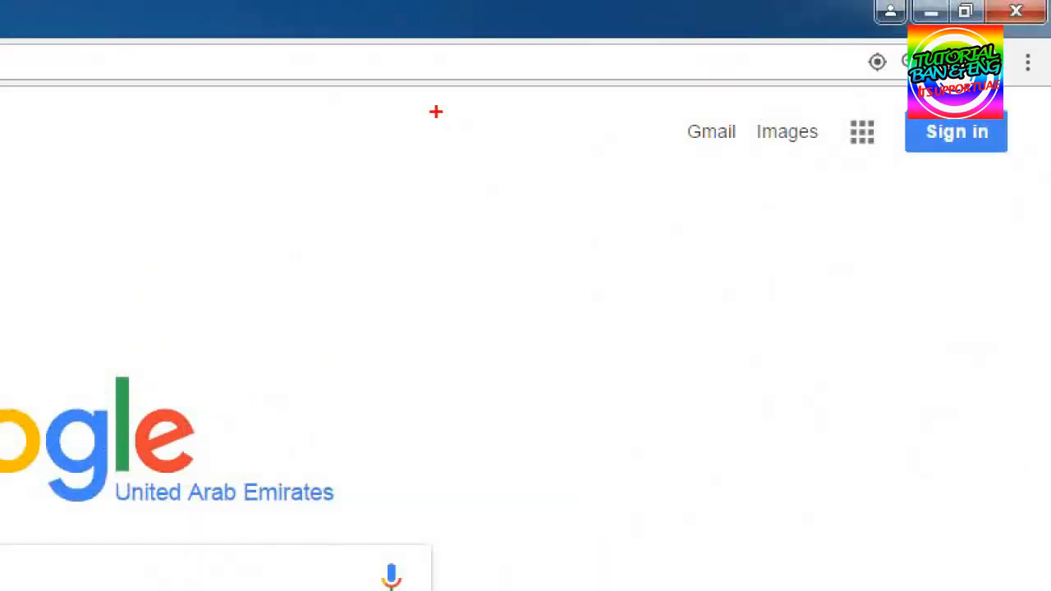
{"action": "mouse_move", "coordinate": [706, 100]}
{"action": "left_mouse_down"}
{"action": "mouse_move", "coordinate": [903, 87]}
{"action": "mouse_move", "coordinate": [1007, 102]}
{"action": "mouse_move", "coordinate": [1036, 173]}
{"action": "mouse_move", "coordinate": [837, 201]}
{"action": "mouse_move", "coordinate": [637, 128]}
{"action": "mouse_move", "coordinate": [721, 85]}
{"action": "left_mouse_up"}
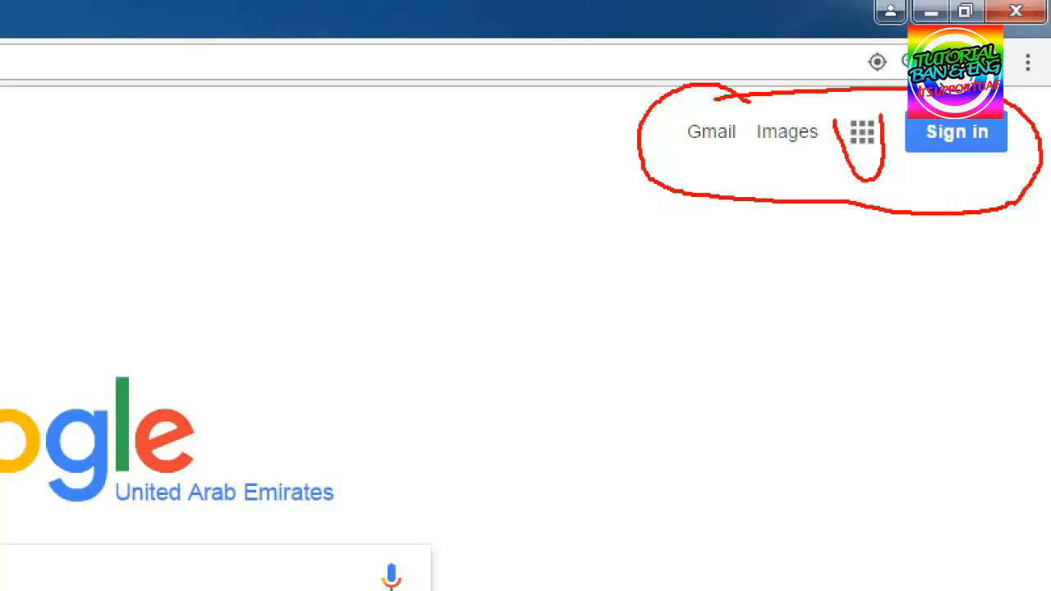
{"action": "left_click_drag", "start_coordinate": [834, 120], "coordinate": [884, 110]}
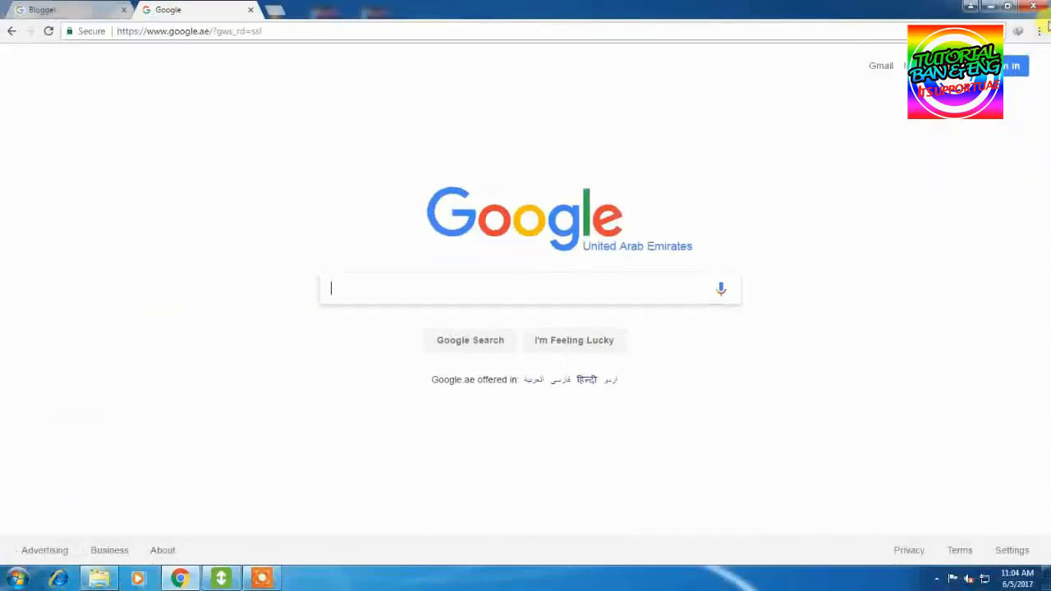
Expand the full list of Google apps and open Blogger from it
{"action": "left_click", "coordinate": [968, 66]}
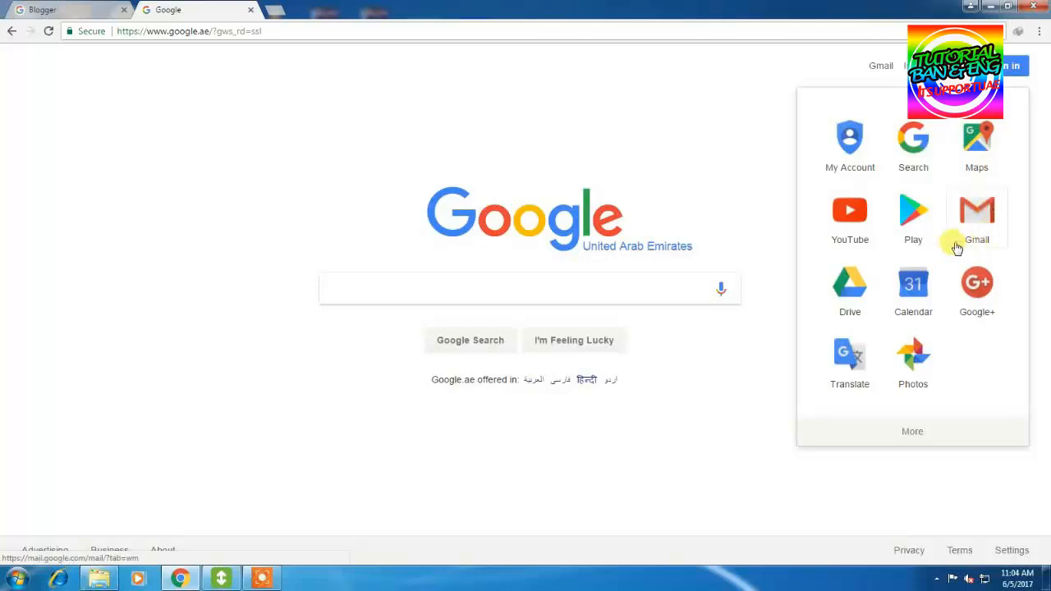
{"action": "left_click", "coordinate": [909, 429]}
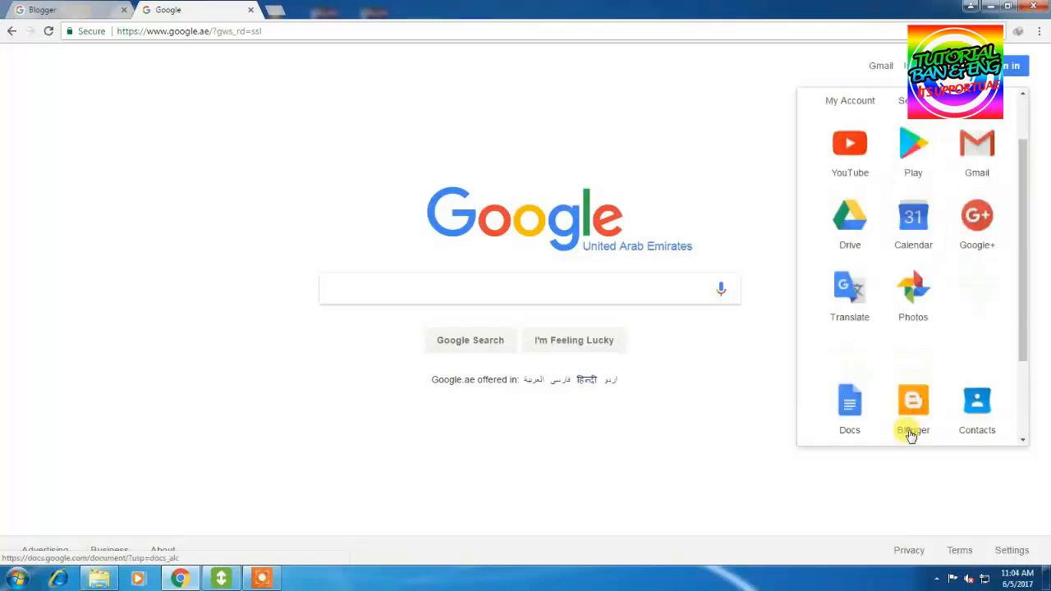
{"action": "scroll", "coordinate": [913, 420], "scroll_direction": "down", "scroll_amount": 3}
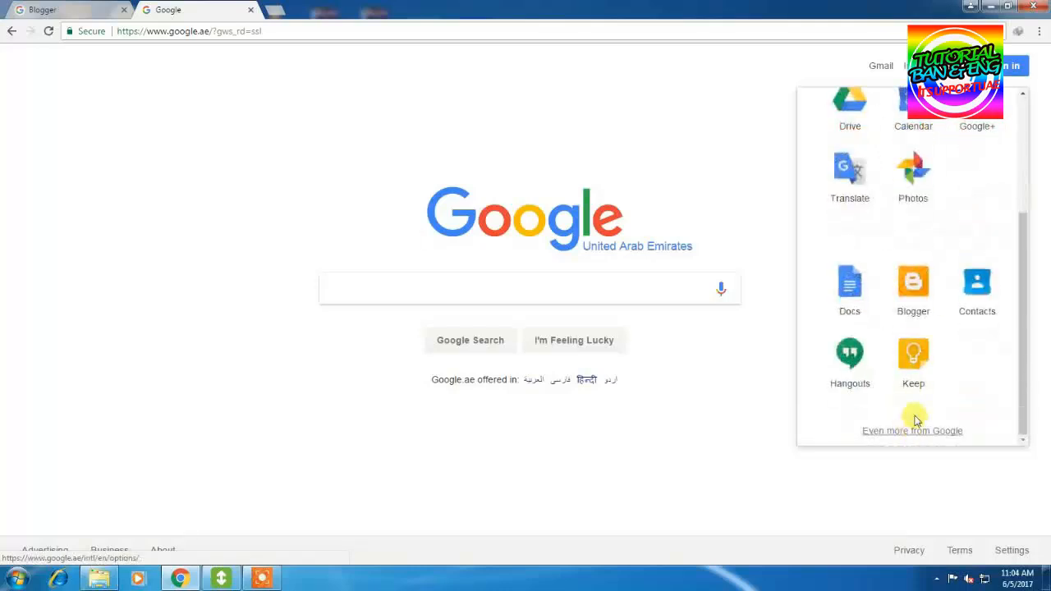
{"action": "left_click", "coordinate": [907, 289]}
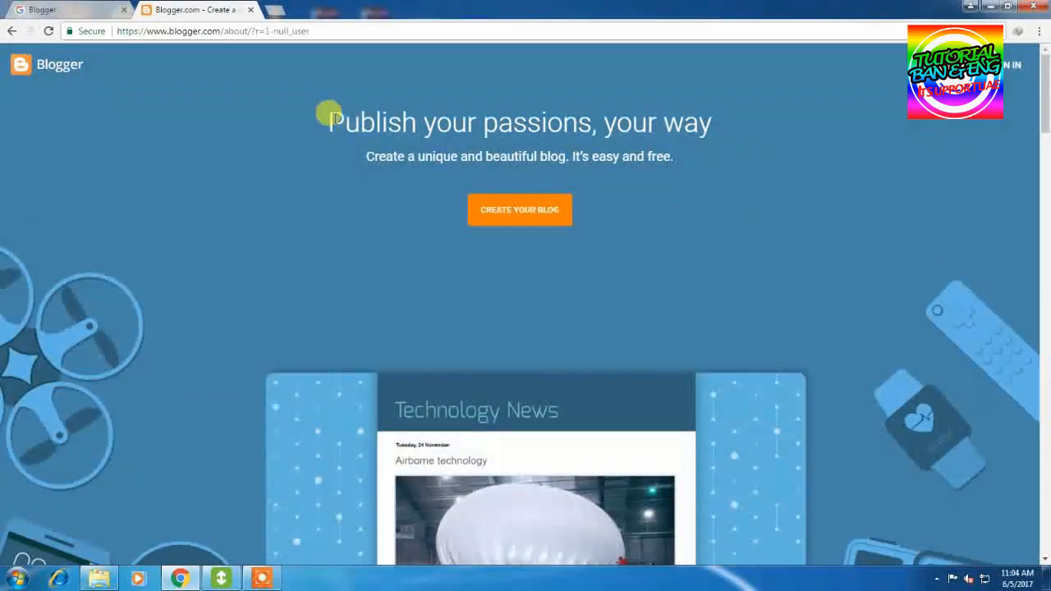
Start creating a blog from the Blogger home page and set the sign-in page language to English (United Kingdom)
{"action": "left_click_drag", "start_coordinate": [329, 112], "coordinate": [373, 122]}
{"action": "left_click", "coordinate": [839, 95]}
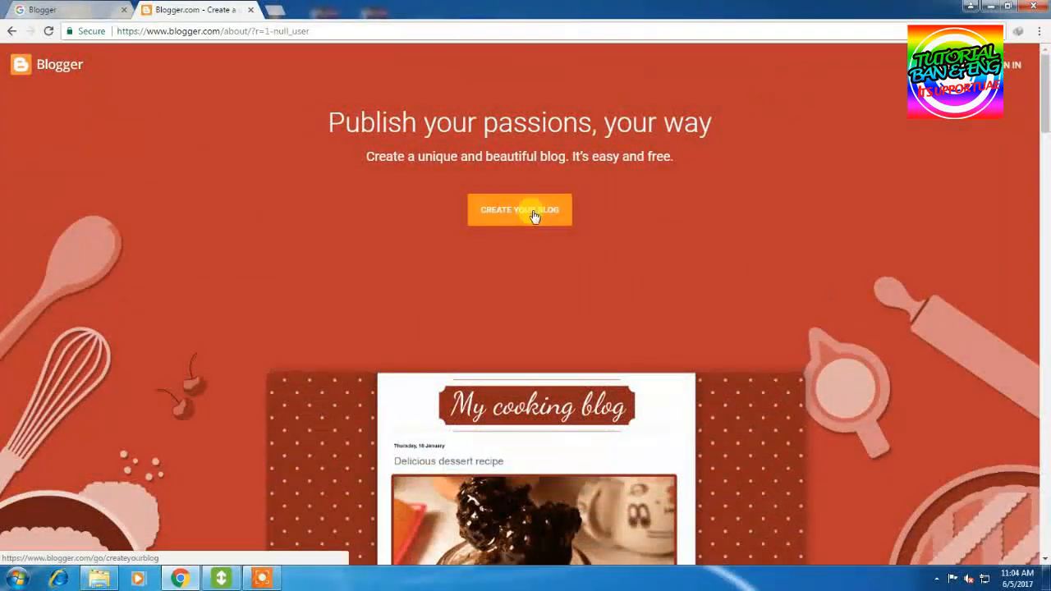
{"action": "scroll", "coordinate": [533, 215], "scroll_direction": "down", "scroll_amount": 6}
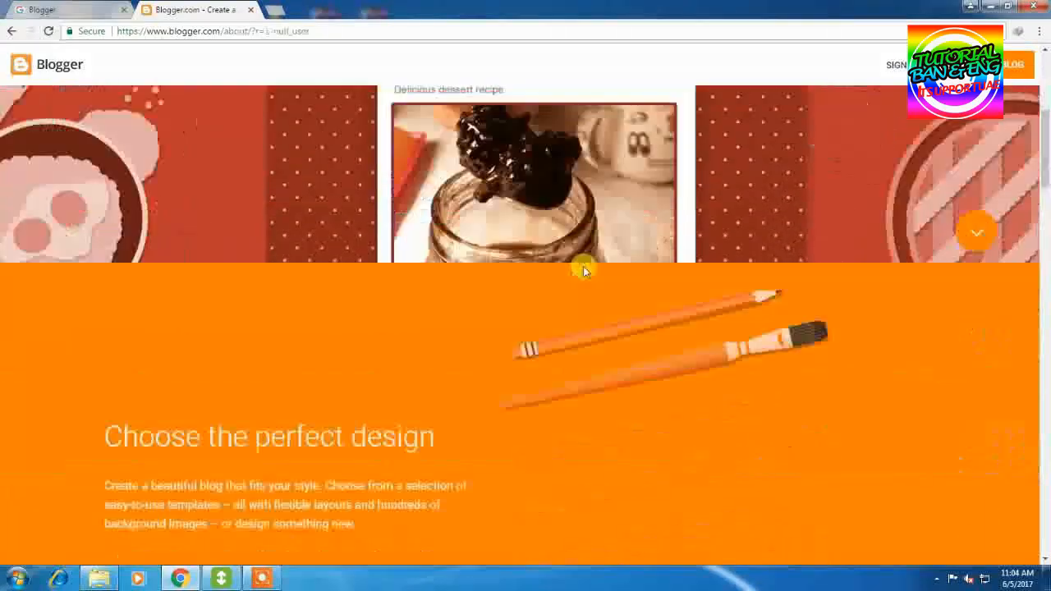
{"action": "scroll", "coordinate": [582, 266], "scroll_direction": "up", "scroll_amount": 6}
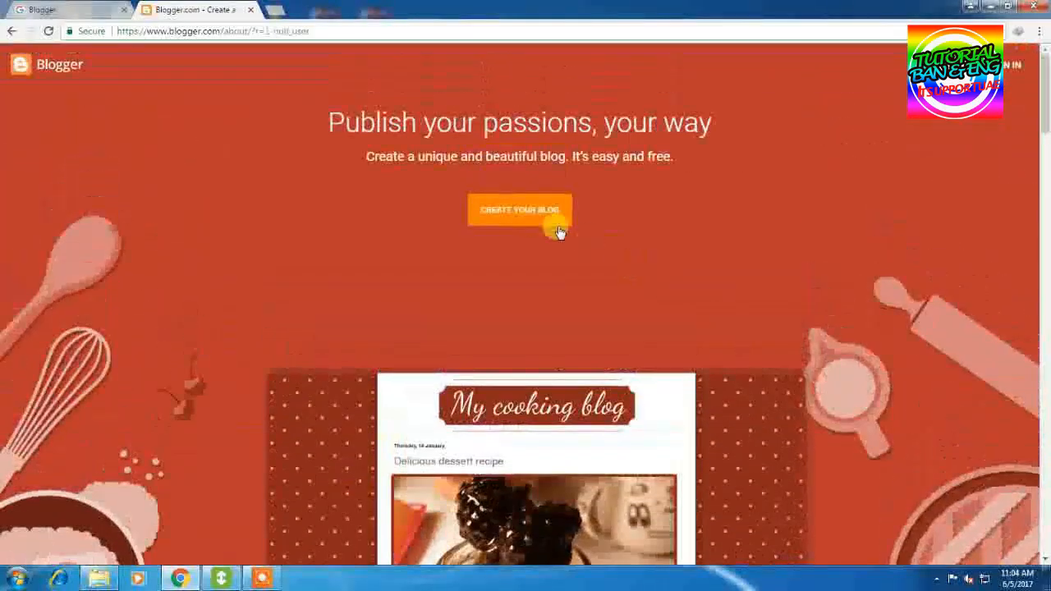
{"action": "left_click", "coordinate": [523, 215]}
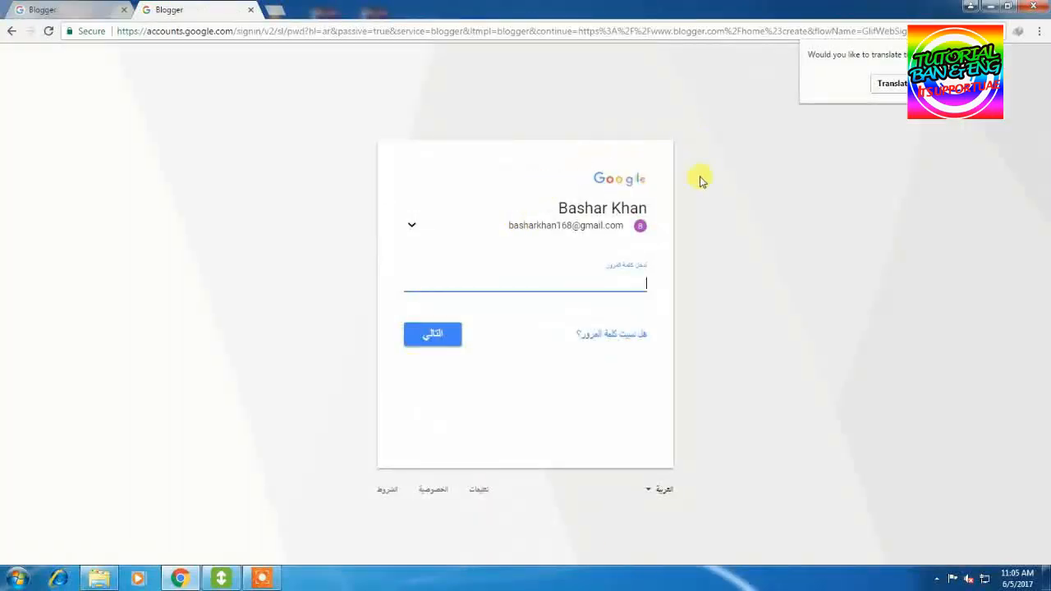
{"action": "left_click", "coordinate": [648, 490]}
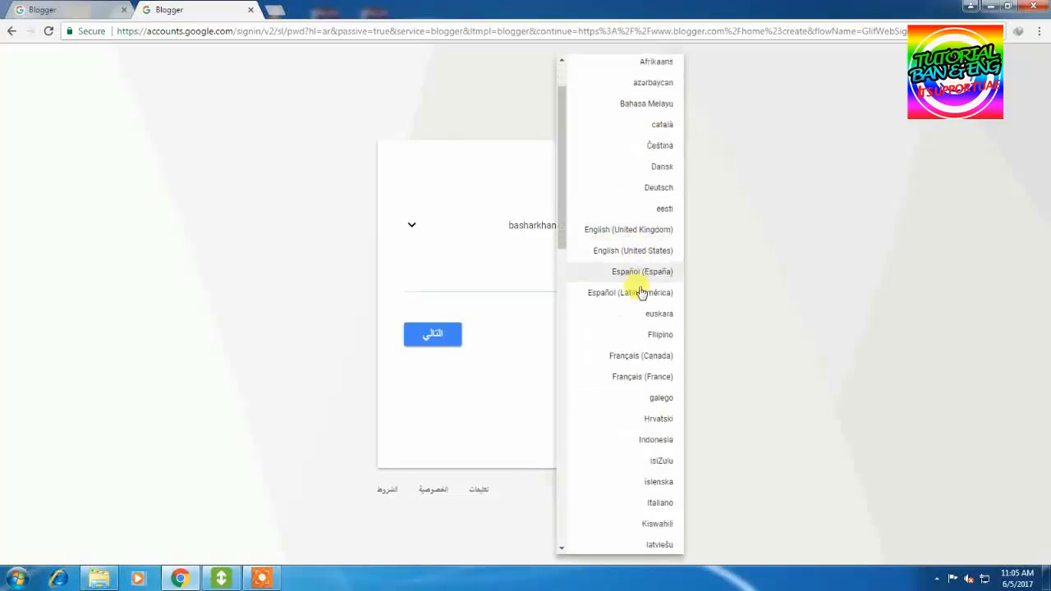
{"action": "left_click", "coordinate": [645, 232]}
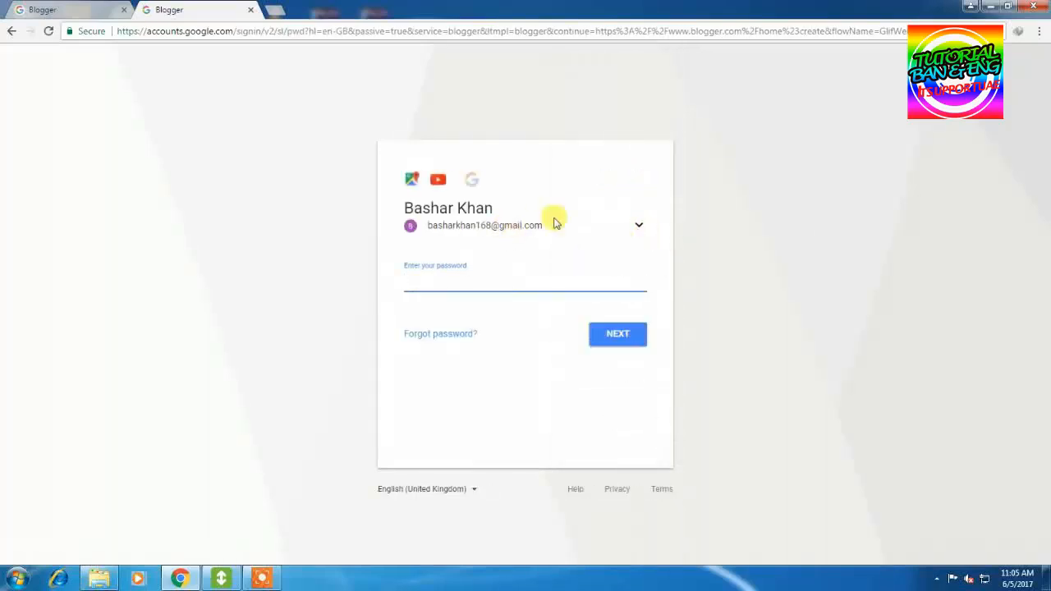
Sign in to Blogger with a different Google account, entering its e-mail address and the account password
{"action": "left_click", "coordinate": [636, 226]}
{"action": "left_click", "coordinate": [494, 305]}
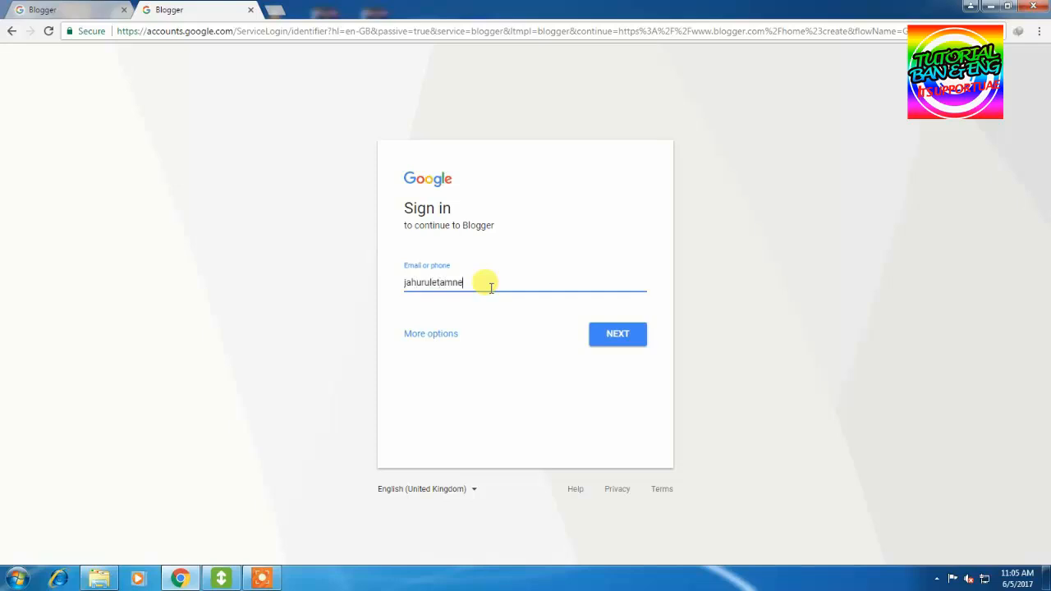
{"action": "key", "text": "Return"}
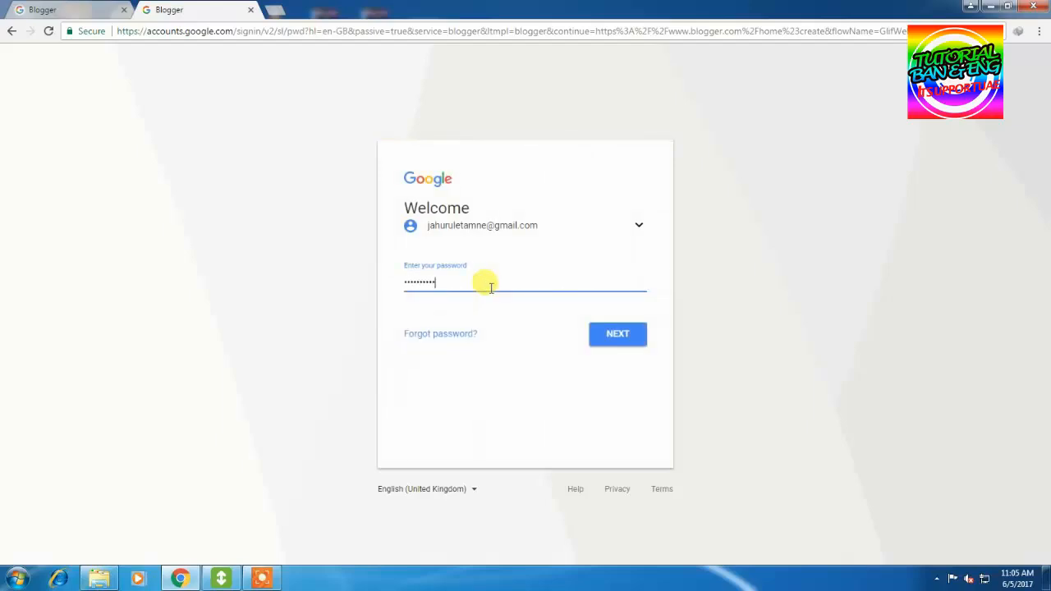
{"action": "key", "text": "Return"}
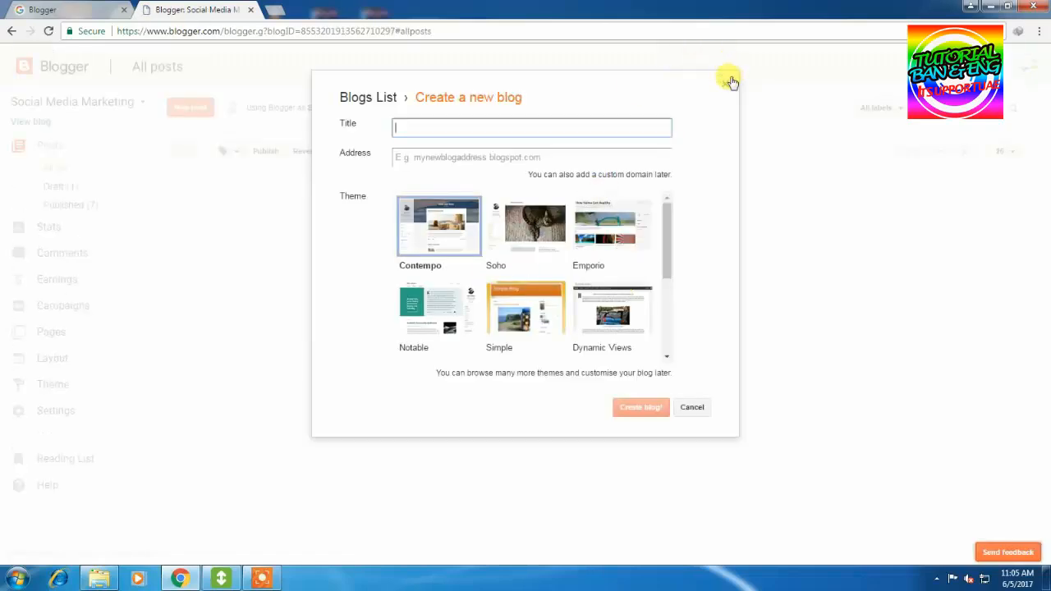
Enter "Funny video" as the title of the new blog
{"action": "double_click", "coordinate": [485, 95]}
{"action": "left_click", "coordinate": [558, 90]}
{"action": "left_click", "coordinate": [447, 126]}
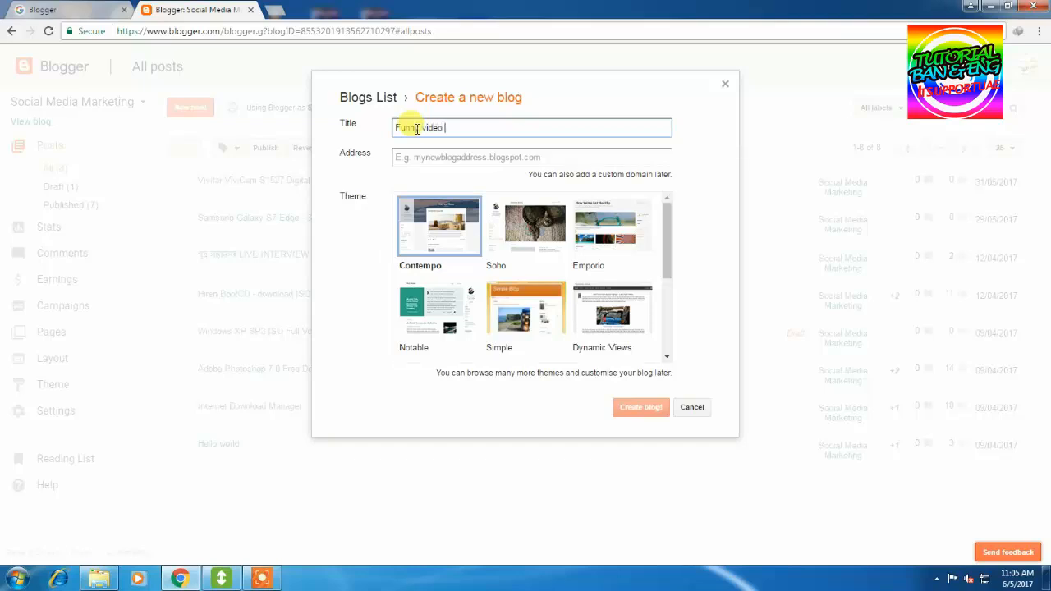
{"action": "left_click", "coordinate": [460, 154]}
{"action": "left_click", "coordinate": [466, 132]}
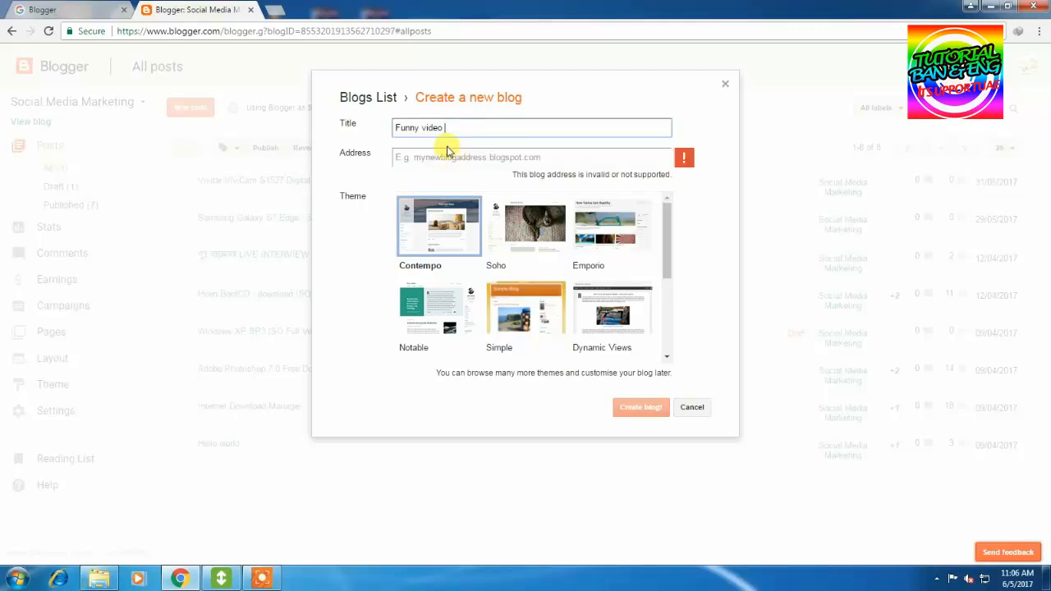
Copy the blog title into the blog address without the space, as "Funnyvideo"
{"action": "left_click", "coordinate": [442, 154]}
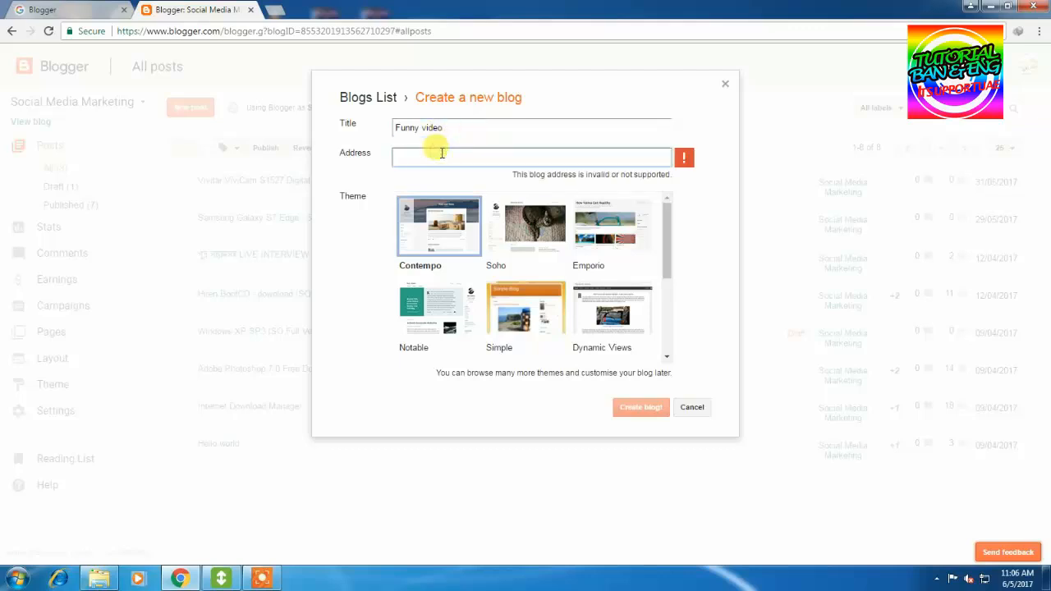
{"action": "left_click_drag", "start_coordinate": [446, 131], "coordinate": [216, 133]}
{"action": "key", "text": "ctrl+c"}
{"action": "left_click", "coordinate": [420, 155]}
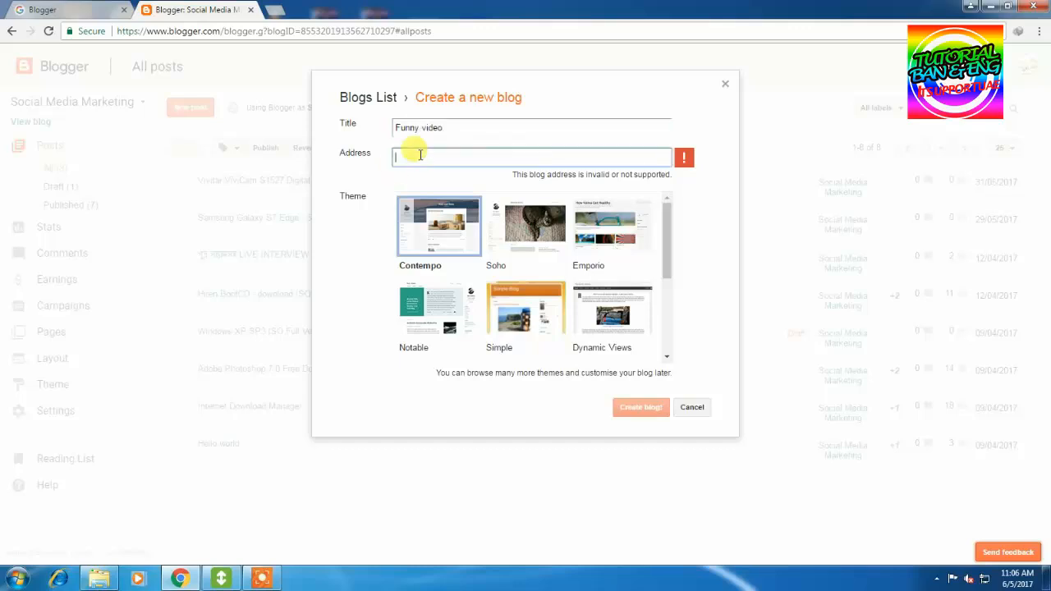
{"action": "key", "text": "ctrl+v"}
{"action": "left_click", "coordinate": [496, 133]}
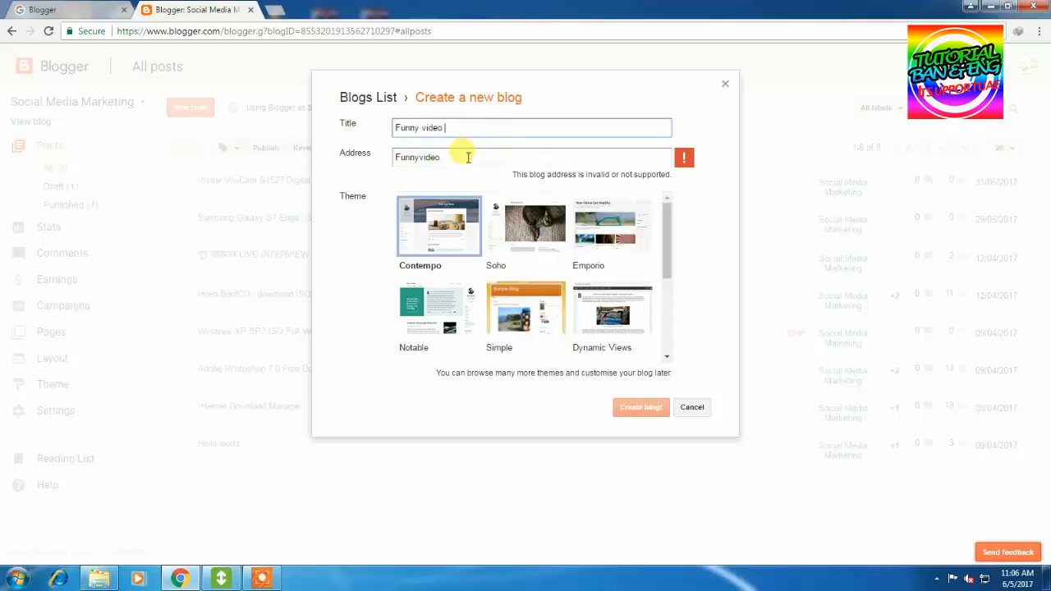
Change the blog address to lowercase "funnyvideo" and accept the suggested address funnyvideo.blogspot.com
{"action": "left_click", "coordinate": [468, 156]}
{"action": "key", "text": "Delete"}
{"action": "key", "text": "Delete"}
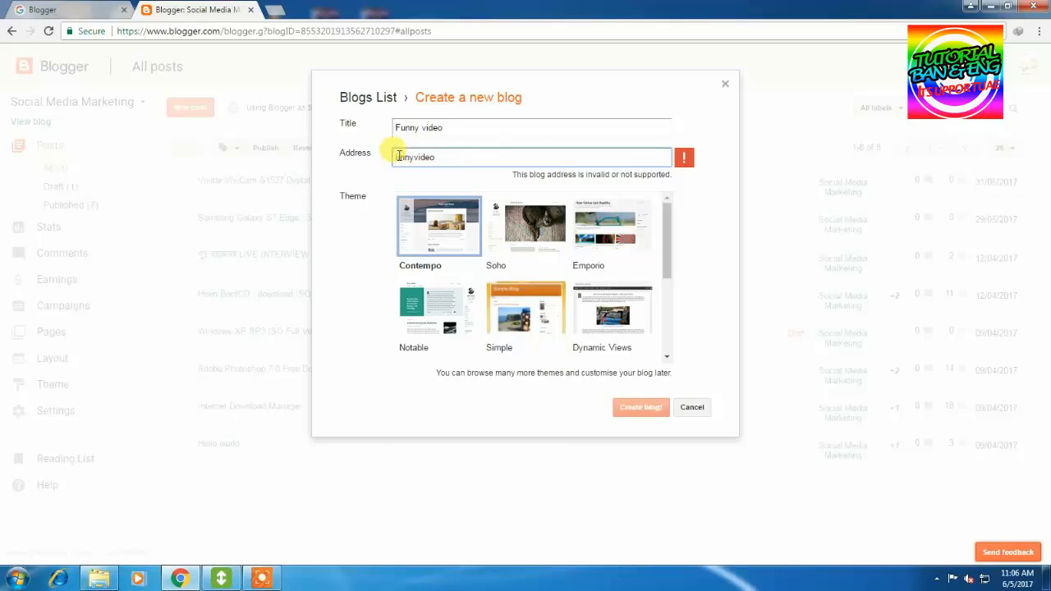
{"action": "type", "text": "fu"}
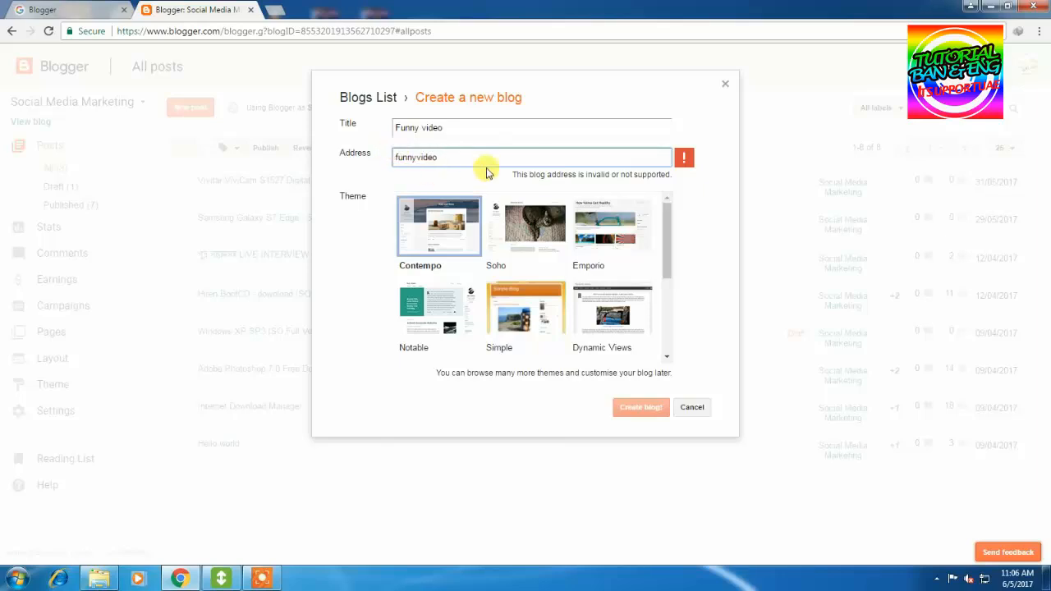
{"action": "left_click", "coordinate": [506, 136]}
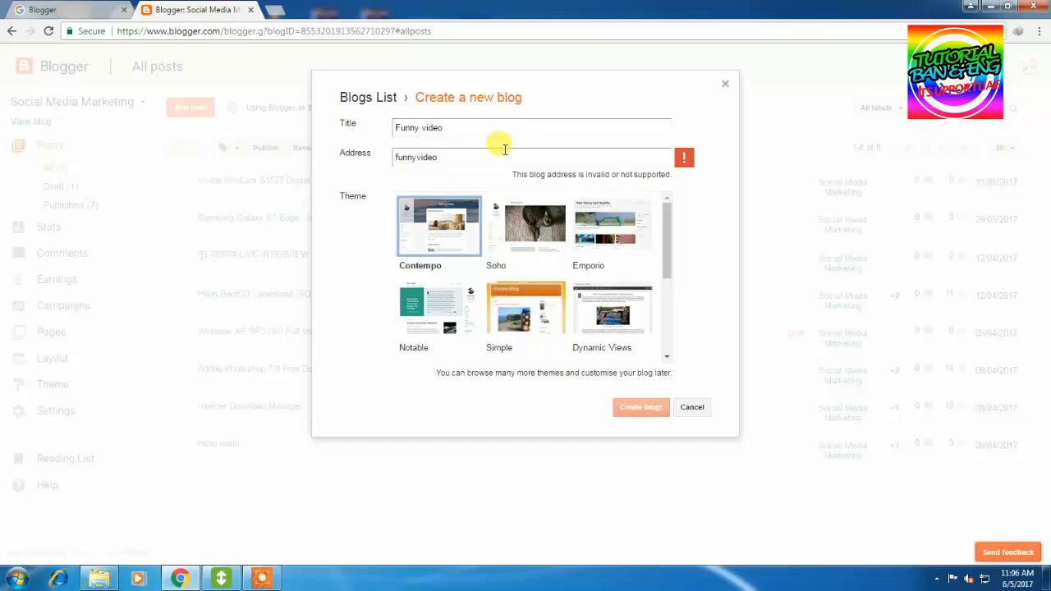
{"action": "left_click", "coordinate": [501, 149]}
{"action": "scroll", "coordinate": [536, 245], "scroll_direction": "down", "scroll_amount": 1}
{"action": "scroll", "coordinate": [534, 238], "scroll_direction": "up", "scroll_amount": 1}
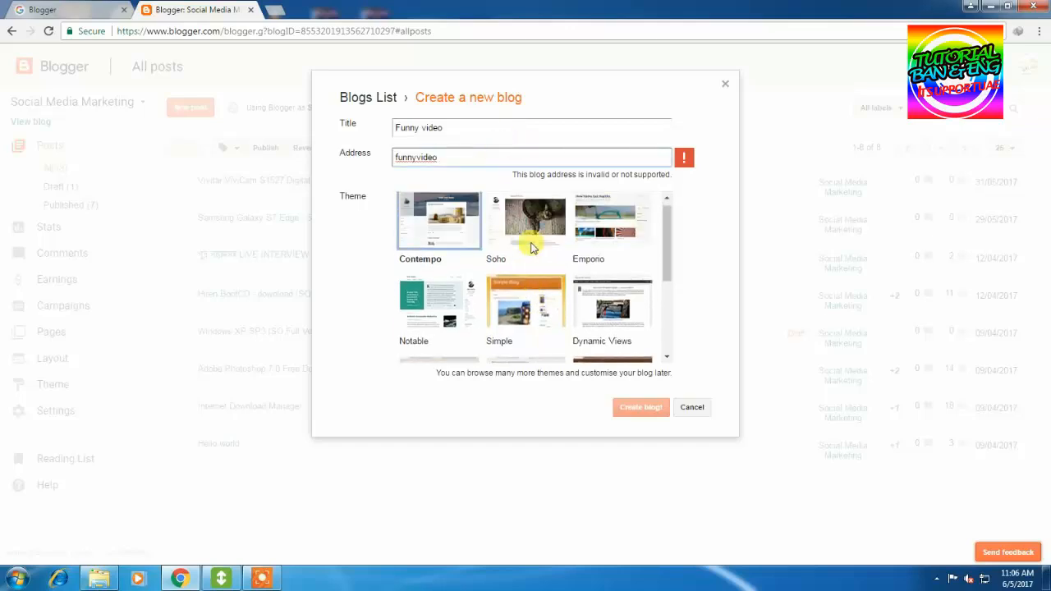
{"action": "key", "text": "BackSpace"}
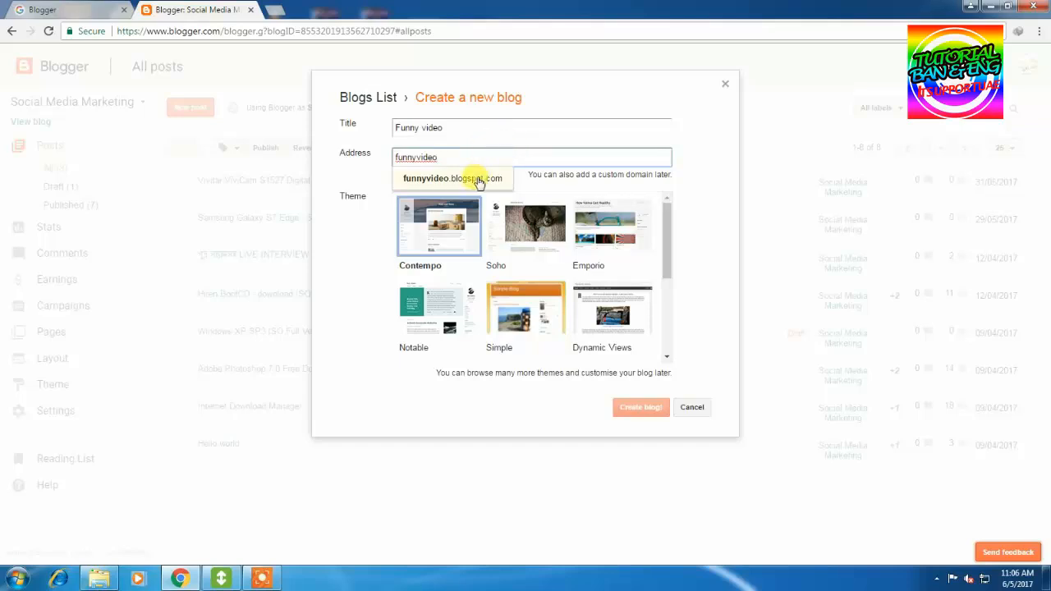
{"action": "left_click", "coordinate": [479, 179]}
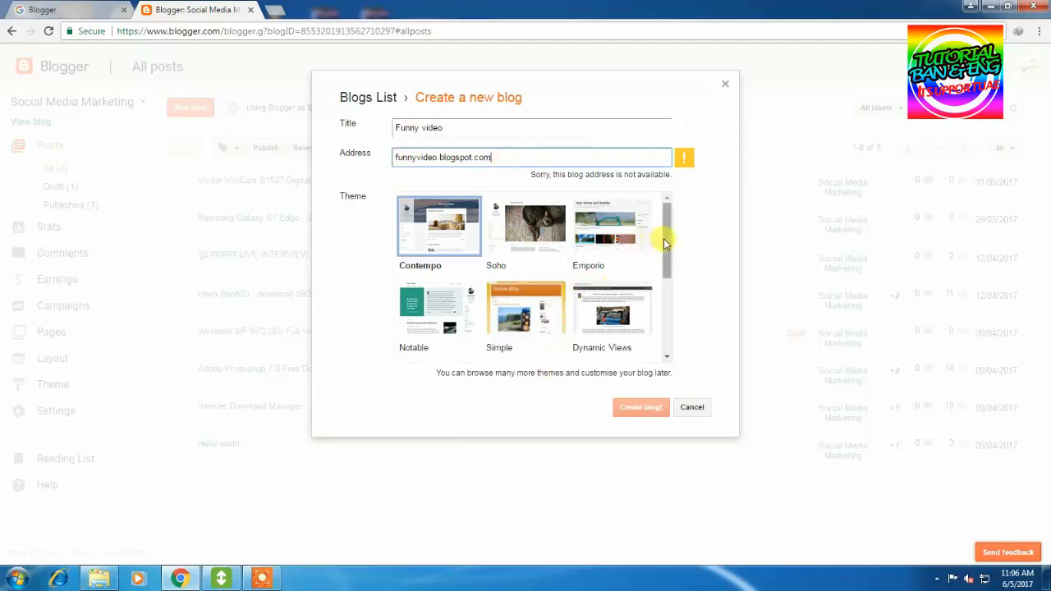
Try the Watermark theme, switch back to Contempo, and attempt to create the blog
{"action": "mouse_move", "coordinate": [663, 238]}
{"action": "left_mouse_down"}
{"action": "mouse_move", "coordinate": [666, 336]}
{"action": "mouse_move", "coordinate": [662, 227]}
{"action": "left_mouse_up"}
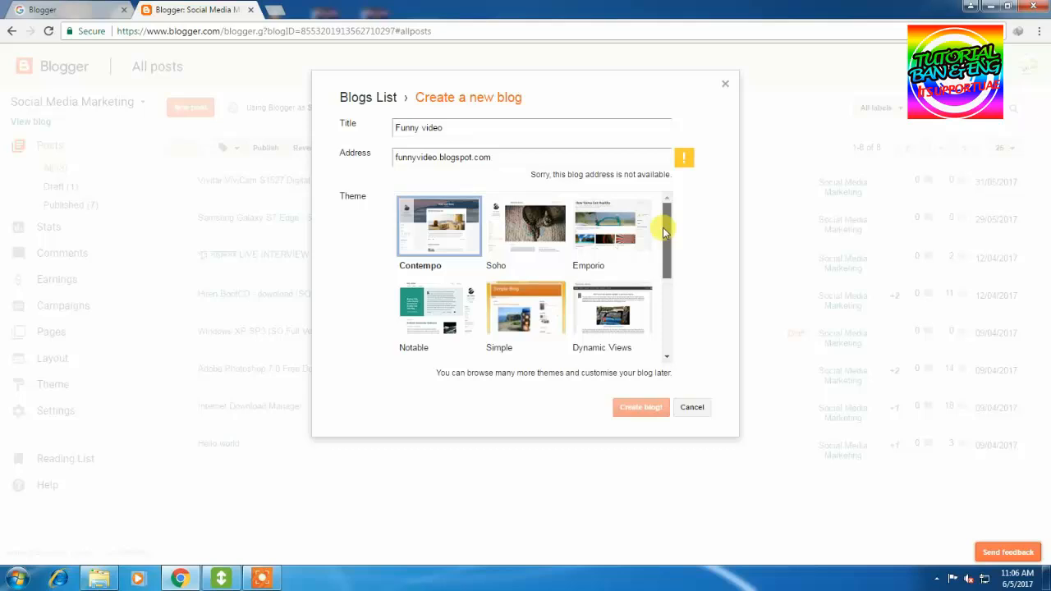
{"action": "scroll", "coordinate": [534, 336], "scroll_direction": "down", "scroll_amount": 1}
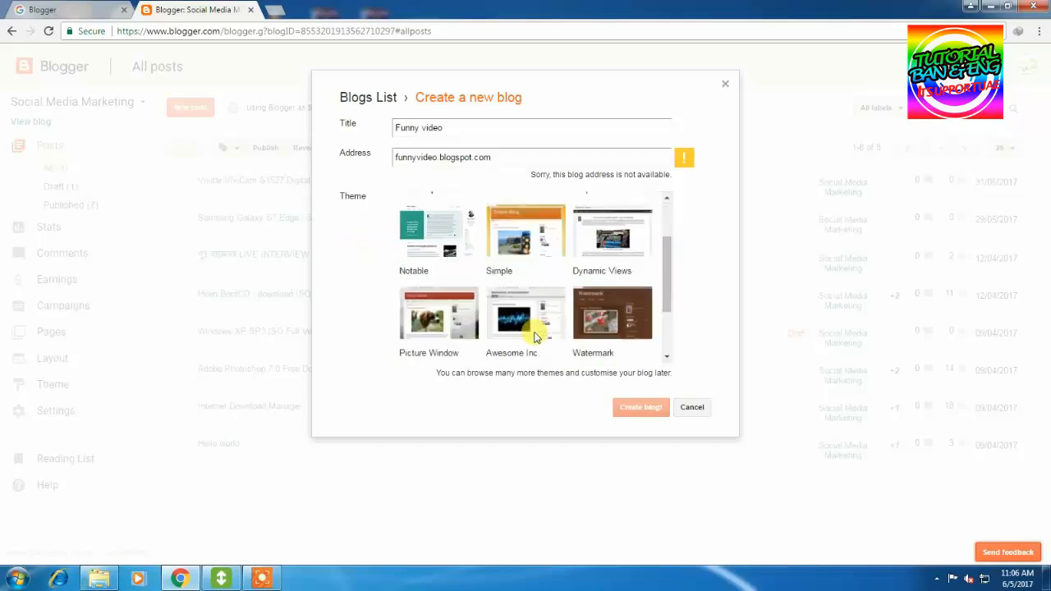
{"action": "scroll", "coordinate": [534, 336], "scroll_direction": "down", "scroll_amount": 1}
{"action": "left_click", "coordinate": [609, 240]}
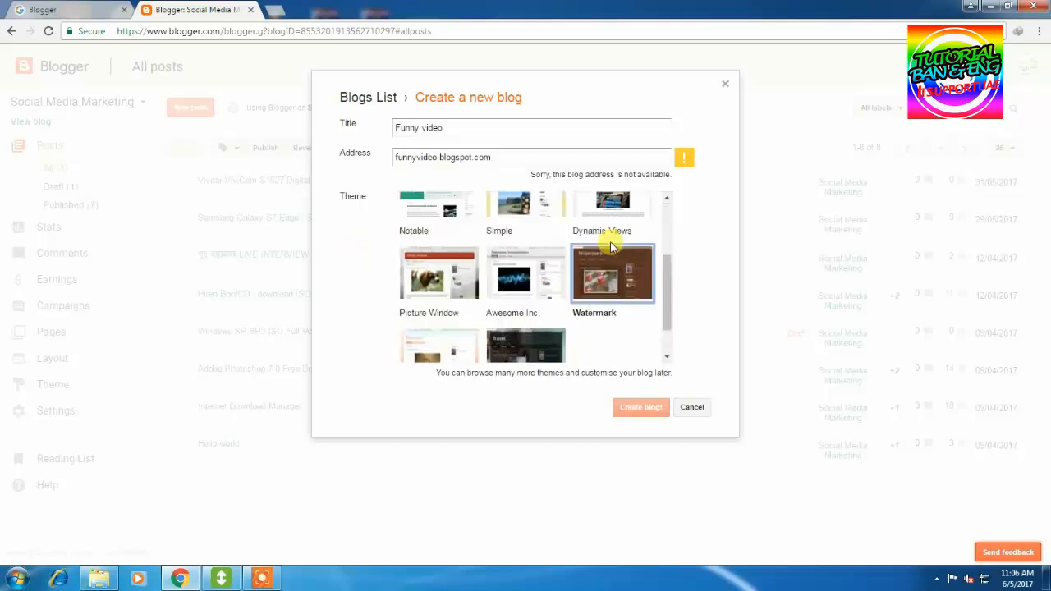
{"action": "scroll", "coordinate": [575, 246], "scroll_direction": "up", "scroll_amount": 2}
{"action": "left_click", "coordinate": [427, 227]}
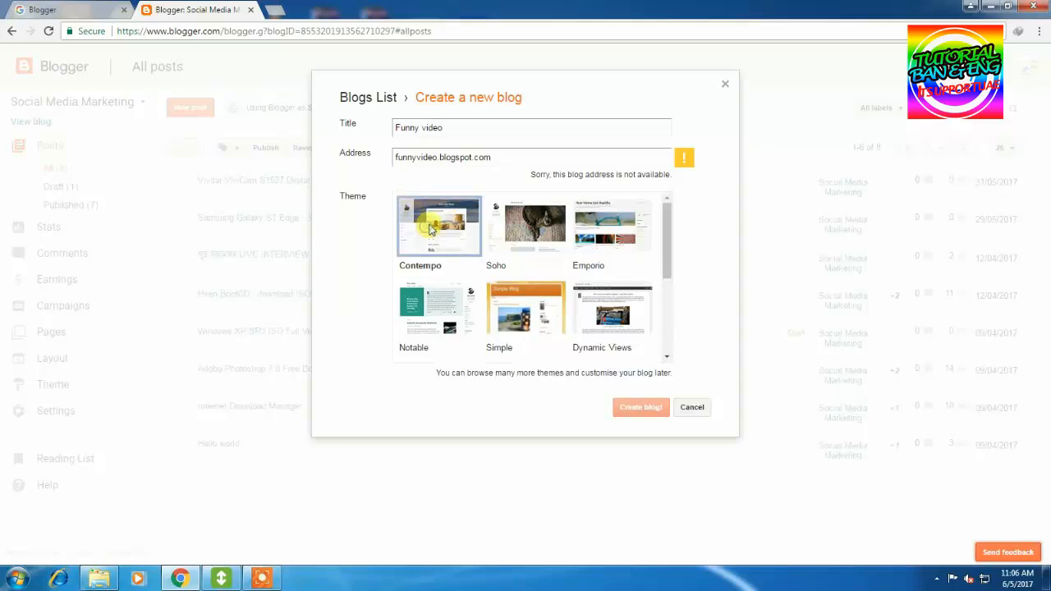
{"action": "left_click", "coordinate": [645, 410]}
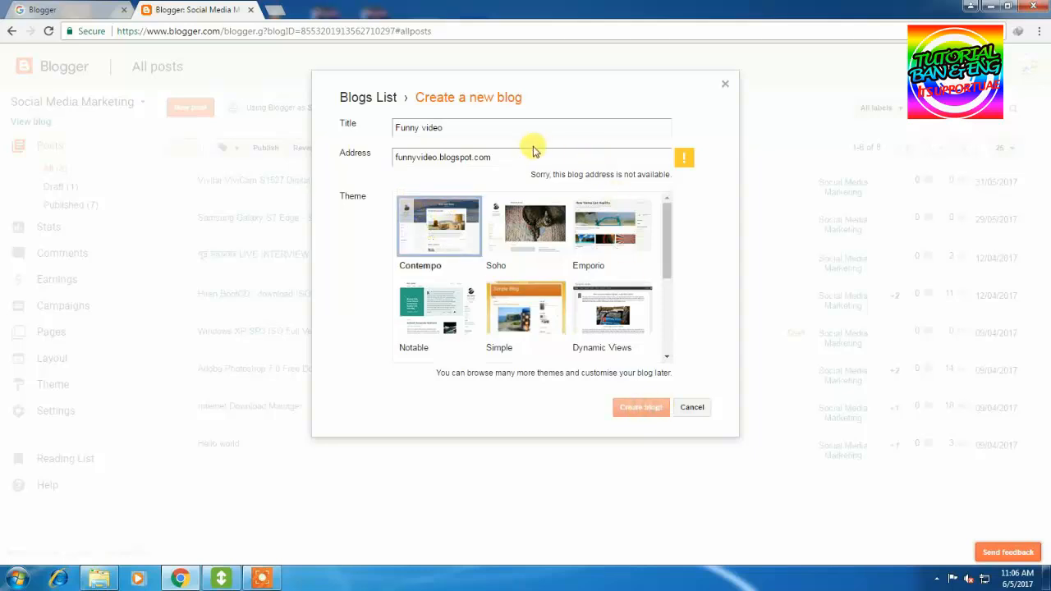
Try funnyvideobd.blogspot.com as the blog address by adding "bd" after "funnyvideo"
{"action": "left_click", "coordinate": [435, 157]}
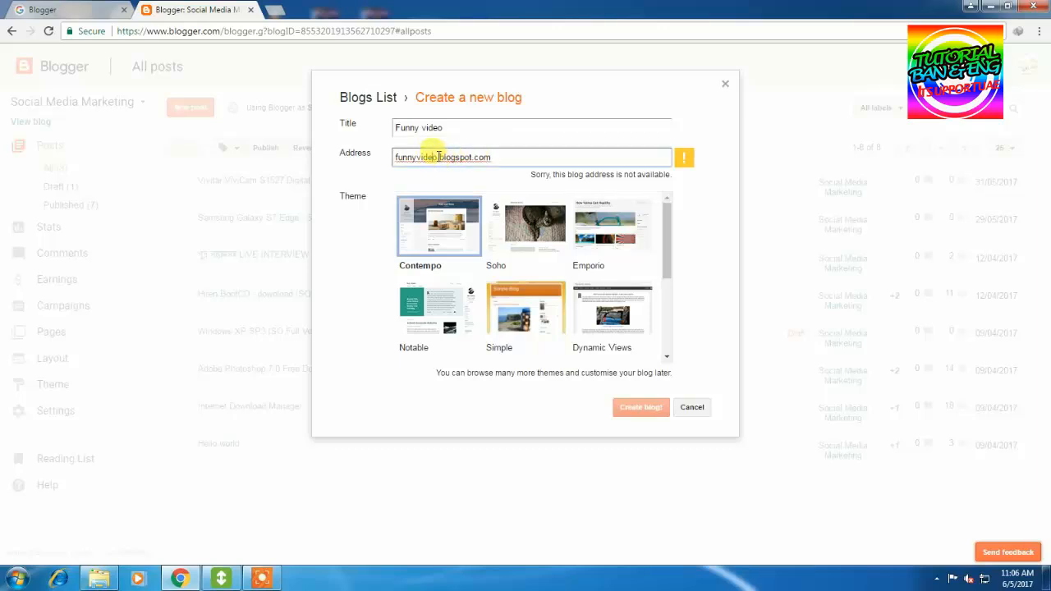
{"action": "left_click", "coordinate": [436, 158]}
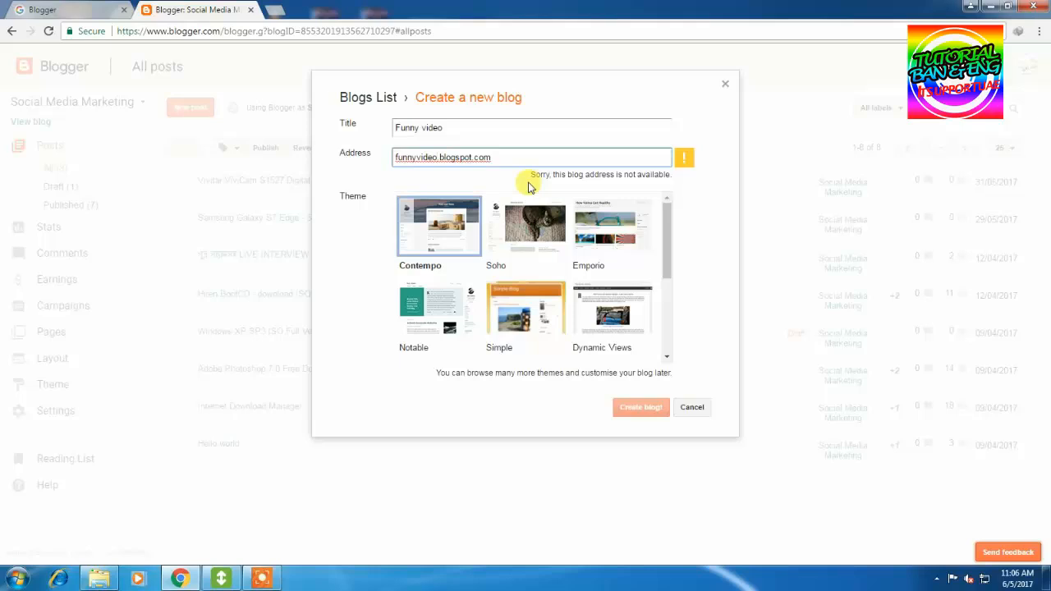
{"action": "type", "text": ".bd"}
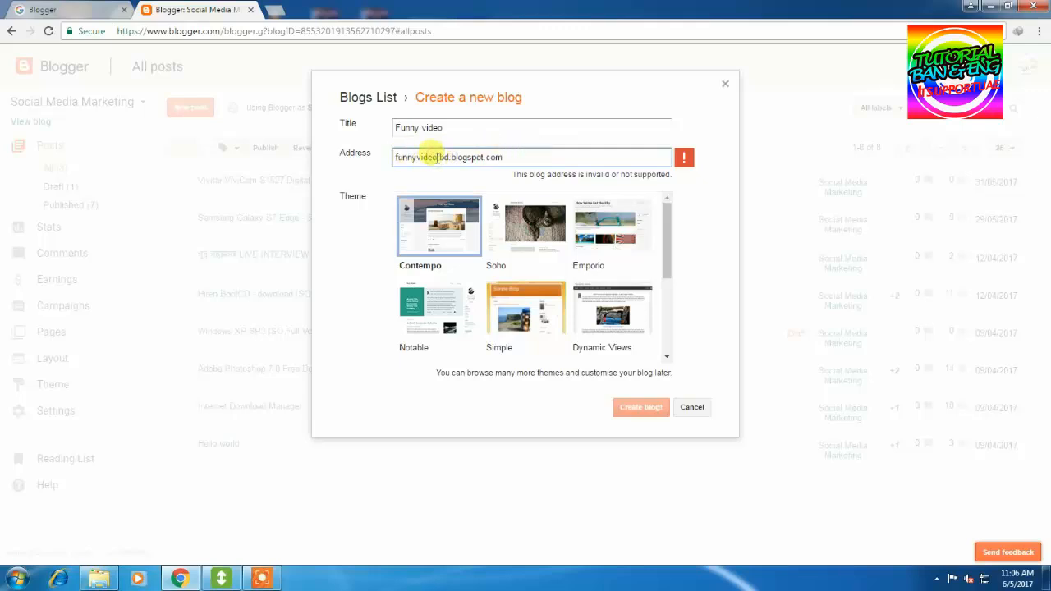
{"action": "key", "text": "BackSpace"}
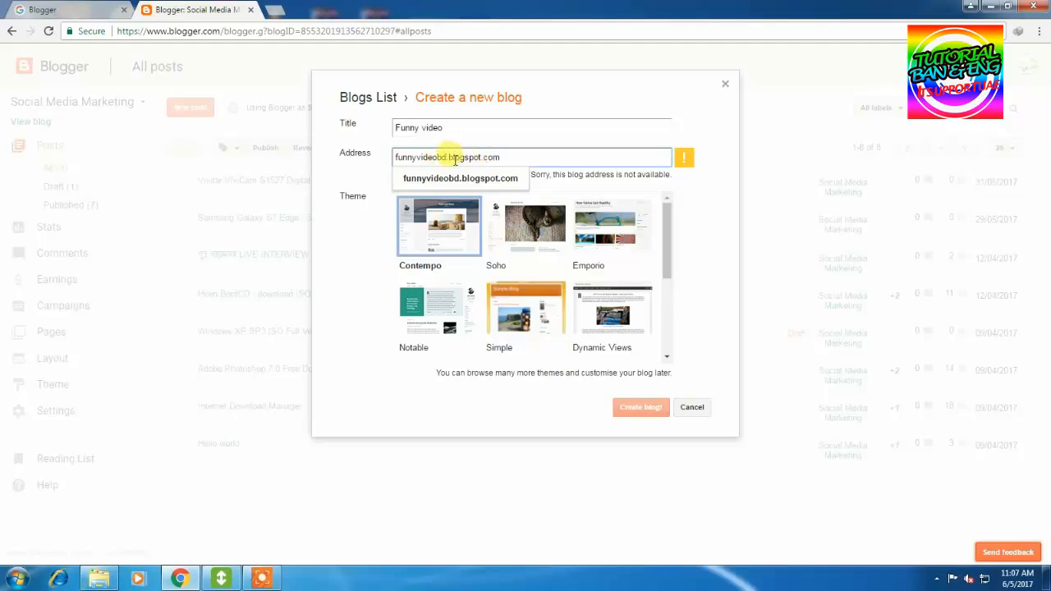
Set the blog address to funnyvideochaneelbd.blogspot.com and create the blog
{"action": "key", "text": "BackSpace"}
{"action": "key", "text": "BackSpace"}
{"action": "type", "text": "chane"}
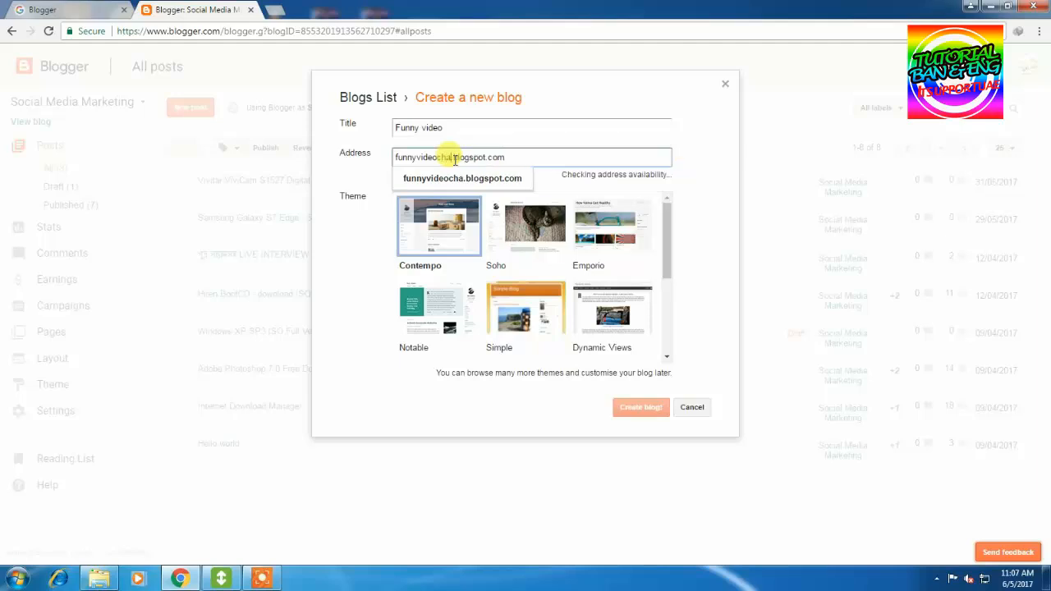
{"action": "type", "text": "elbd"}
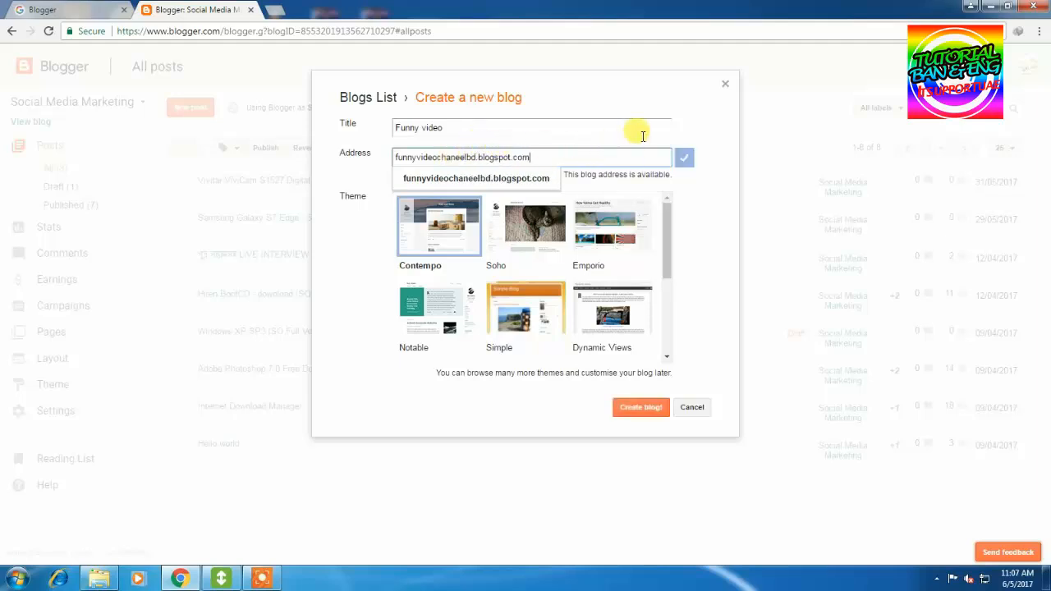
{"action": "left_click", "coordinate": [689, 123]}
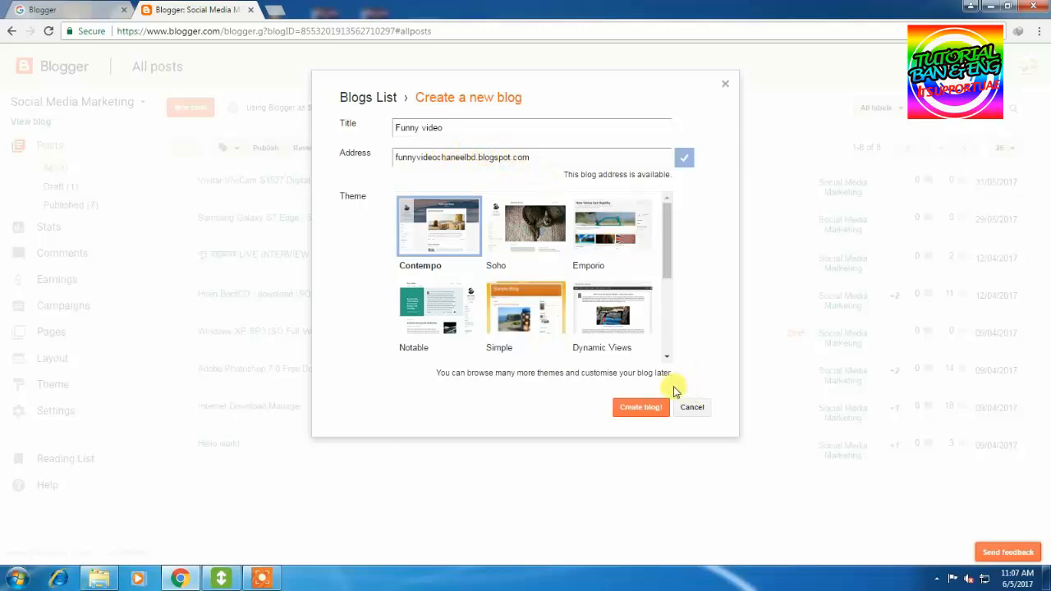
{"action": "left_click", "coordinate": [650, 409]}
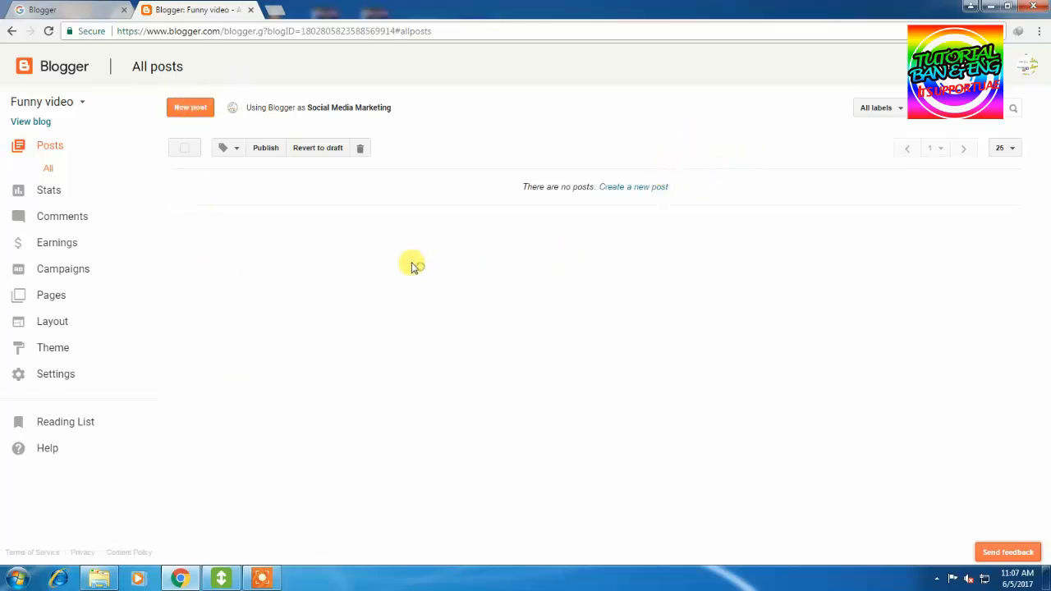
Start a new post in the Funny video blog and title it "welcome to new blog"
{"action": "left_click", "coordinate": [181, 107]}
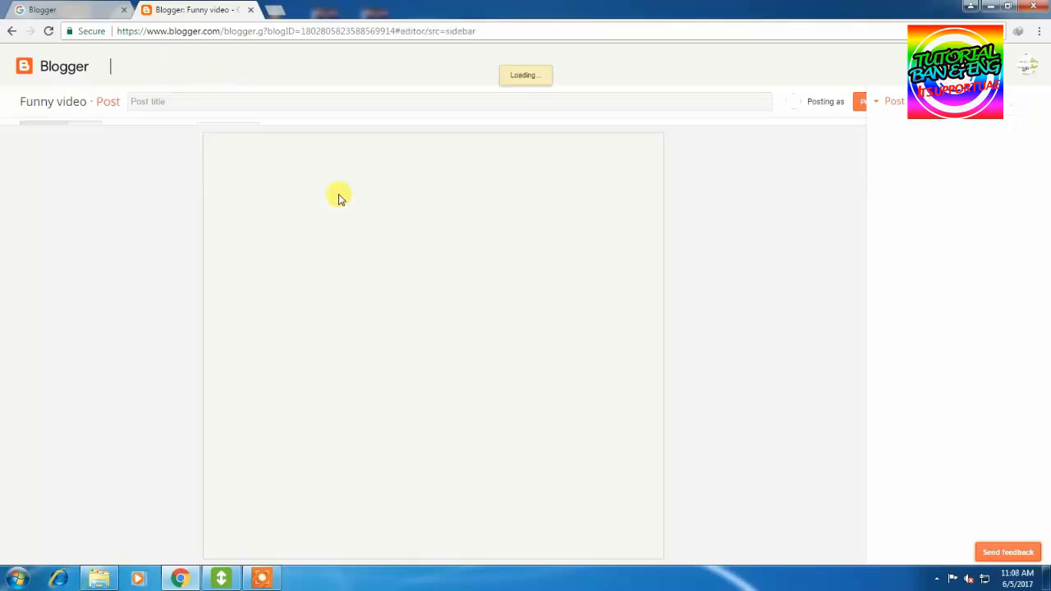
{"action": "left_click", "coordinate": [201, 101]}
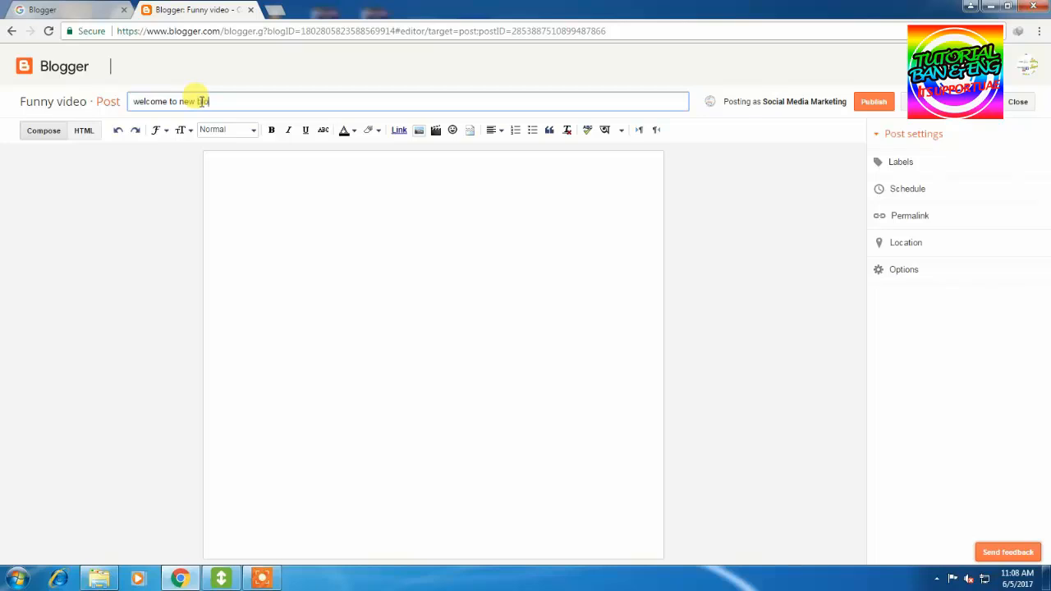
{"action": "left_click", "coordinate": [247, 223]}
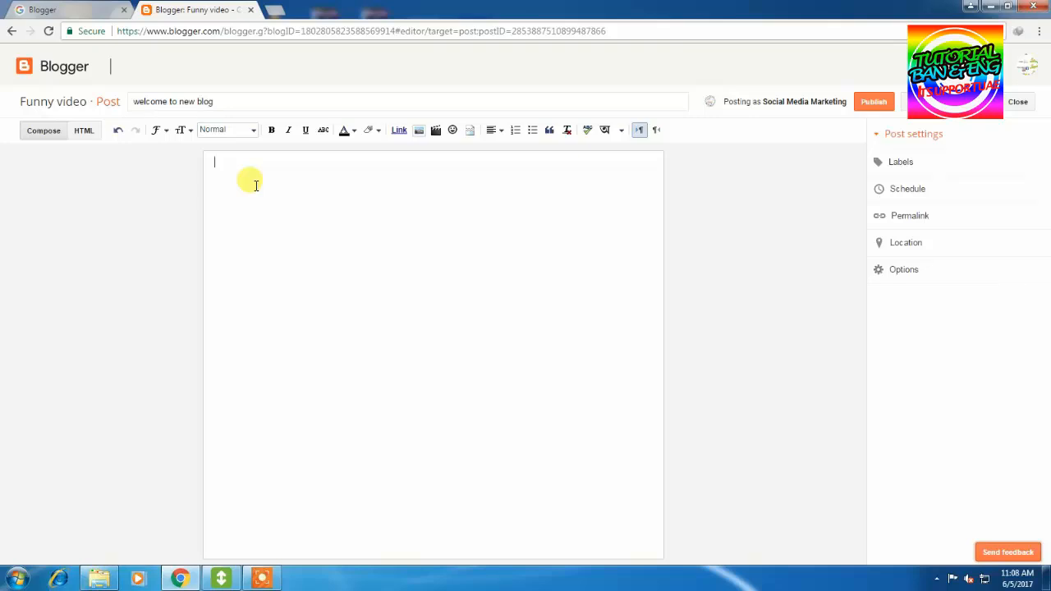
Copy the whole post title "welcome to new blog" into the post body
{"action": "left_click_drag", "start_coordinate": [227, 99], "coordinate": [152, 102]}
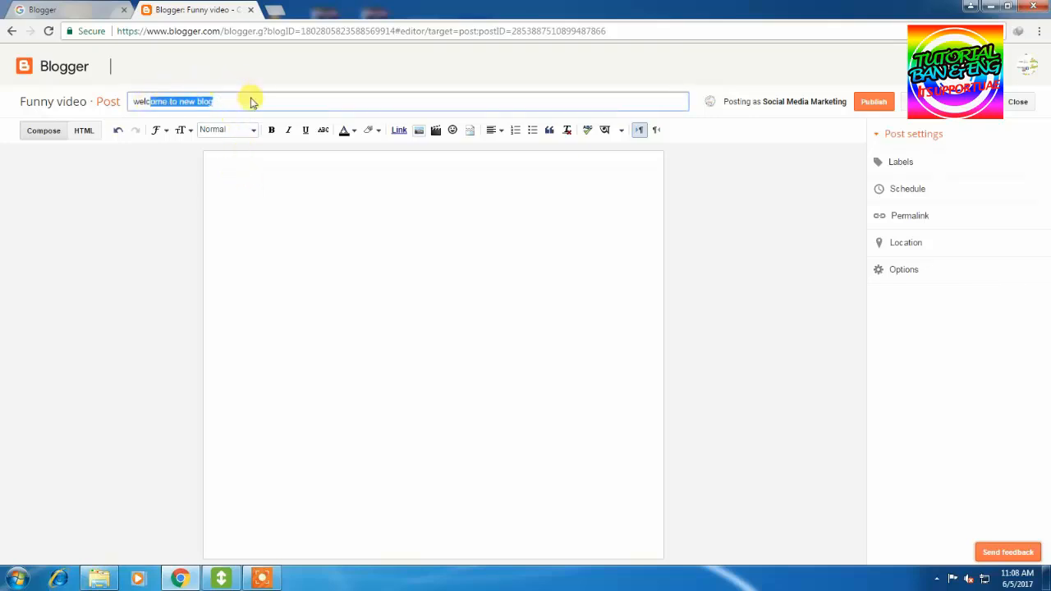
{"action": "left_click", "coordinate": [332, 102]}
{"action": "key", "text": "ctrl+a"}
{"action": "key", "text": "ctrl+c"}
{"action": "left_click", "coordinate": [336, 215]}
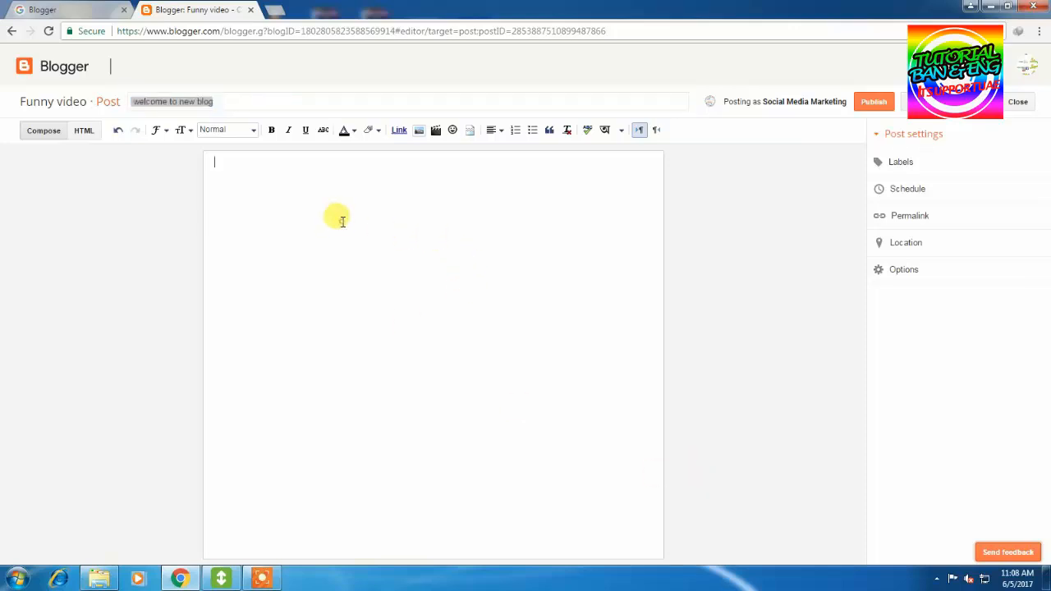
{"action": "key", "text": "ctrl+v"}
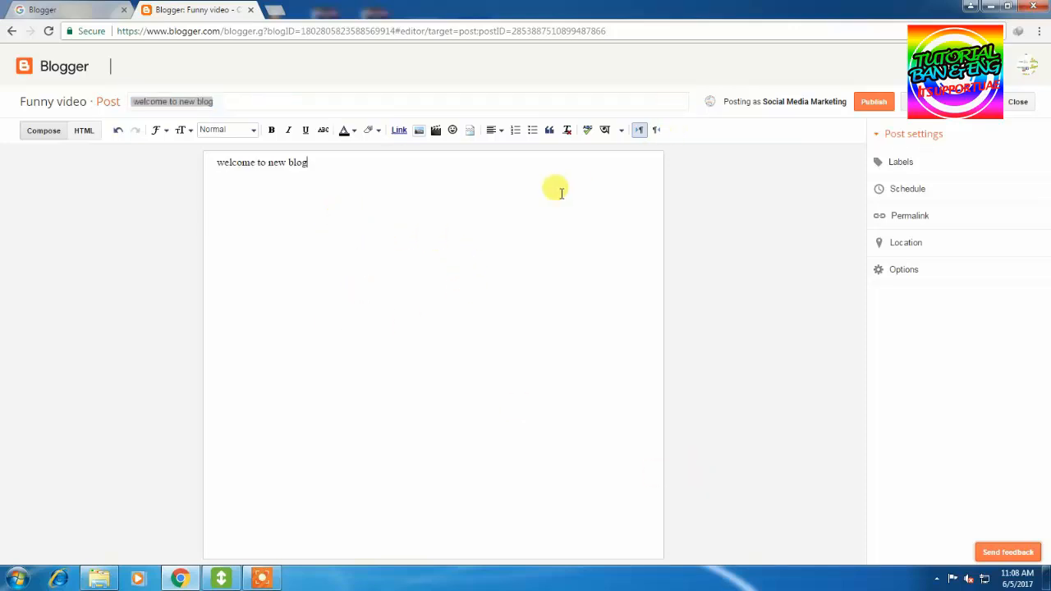
Preview the post as it appears on the blog and return to the post editor
{"action": "left_click", "coordinate": [970, 102]}
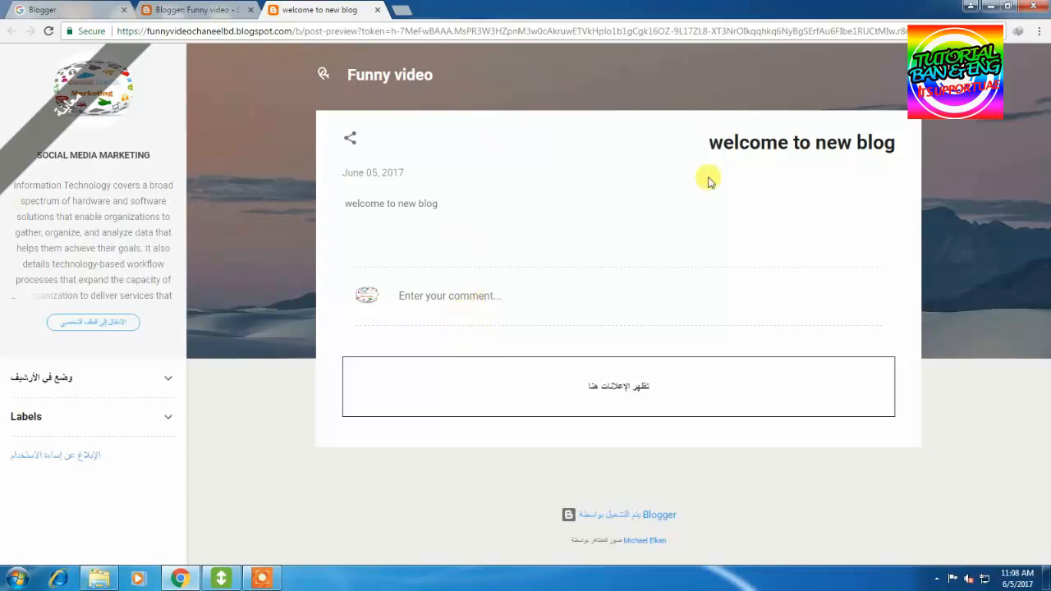
{"action": "left_click", "coordinate": [716, 143]}
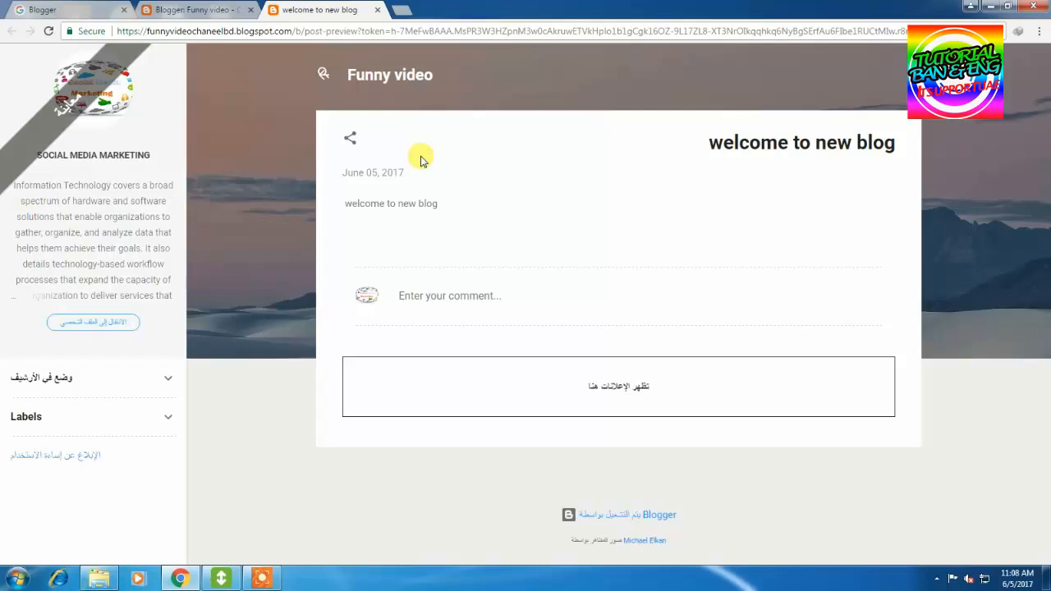
{"action": "left_click", "coordinate": [205, 9]}
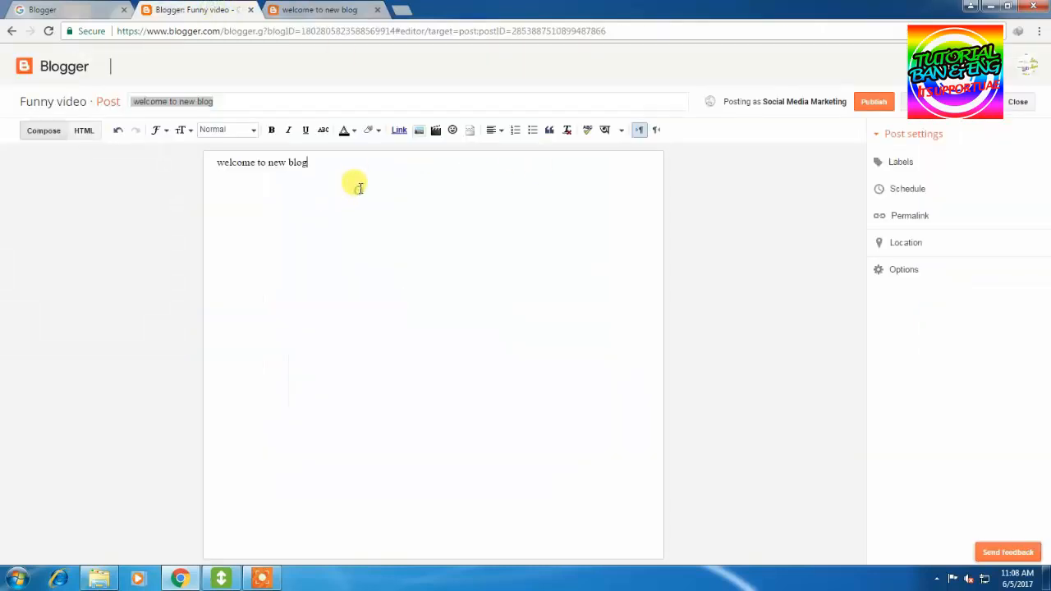
Open the link settings for the body text "welcome to new blog"
{"action": "left_click_drag", "start_coordinate": [381, 165], "coordinate": [93, 152]}
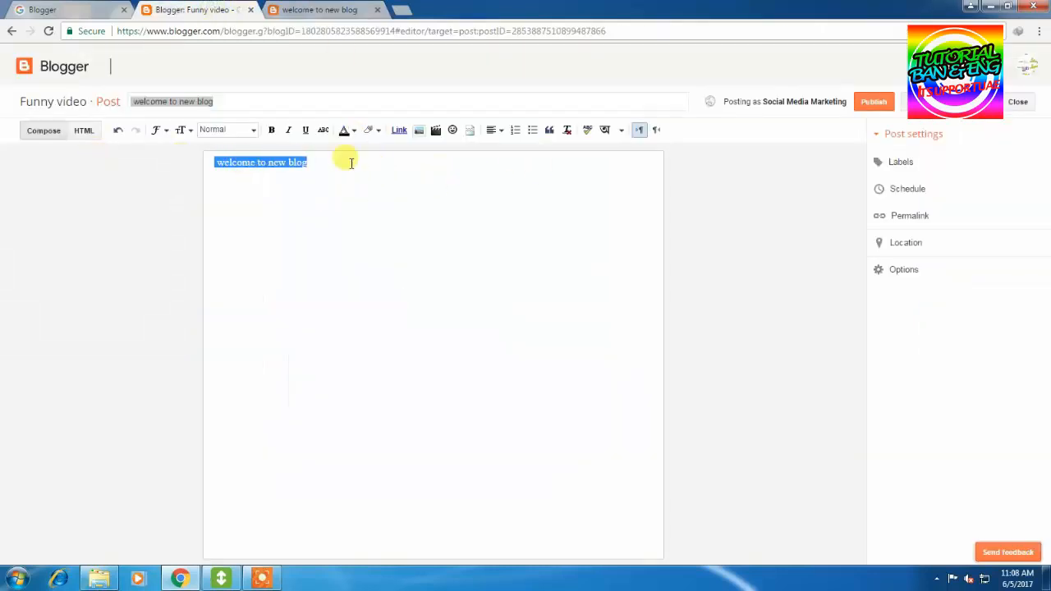
{"action": "left_click", "coordinate": [399, 130]}
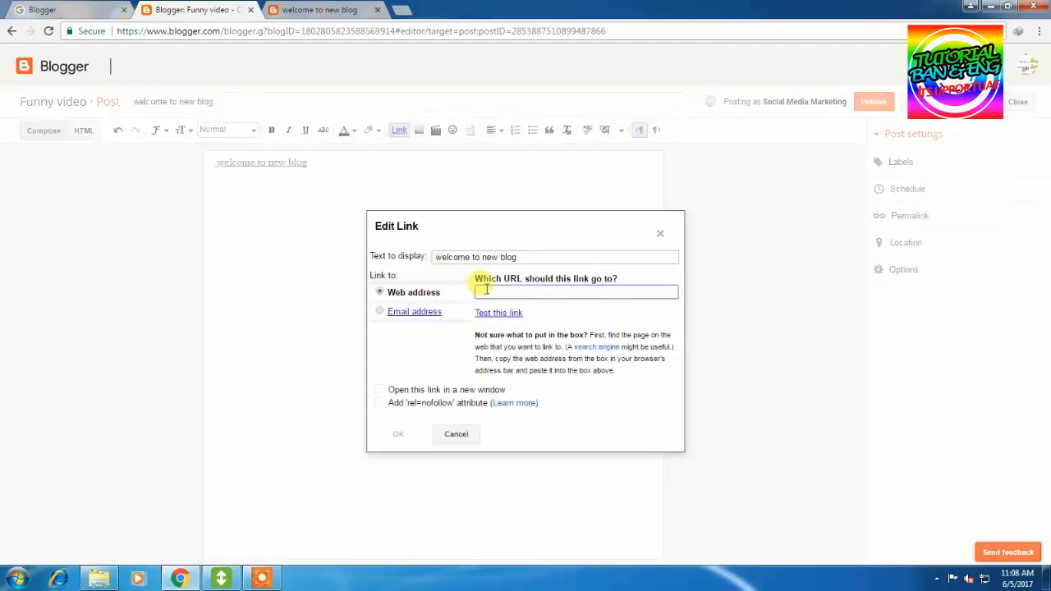
Open Google in a new browser tab, search for "youtube" and go to the YouTube site
{"action": "left_click", "coordinate": [400, 10]}
{"action": "type", "text": "go"}
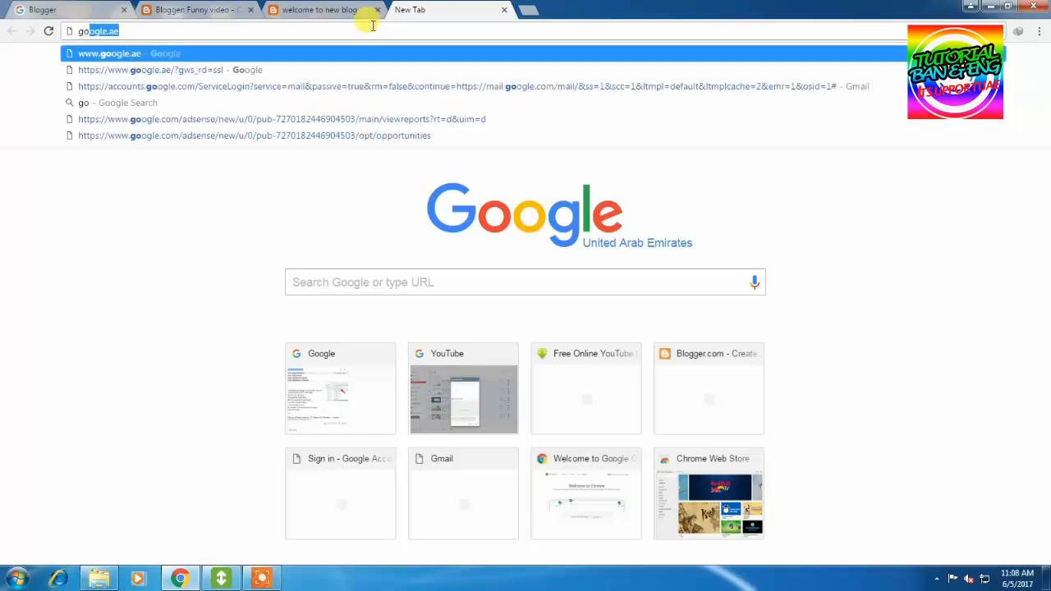
{"action": "key", "text": "Return"}
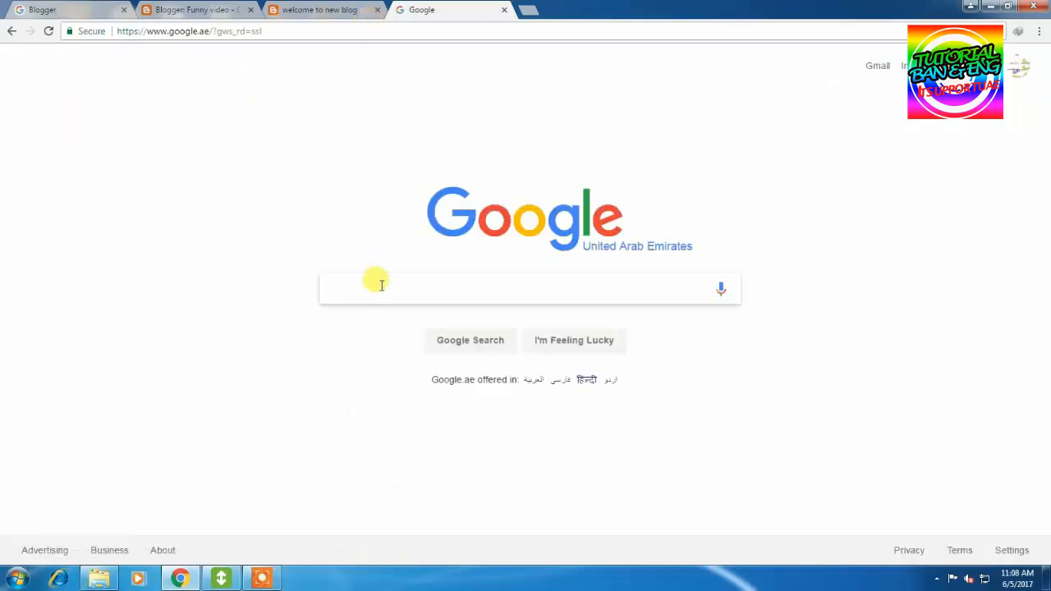
{"action": "left_click", "coordinate": [381, 285]}
{"action": "type", "text": "you"}
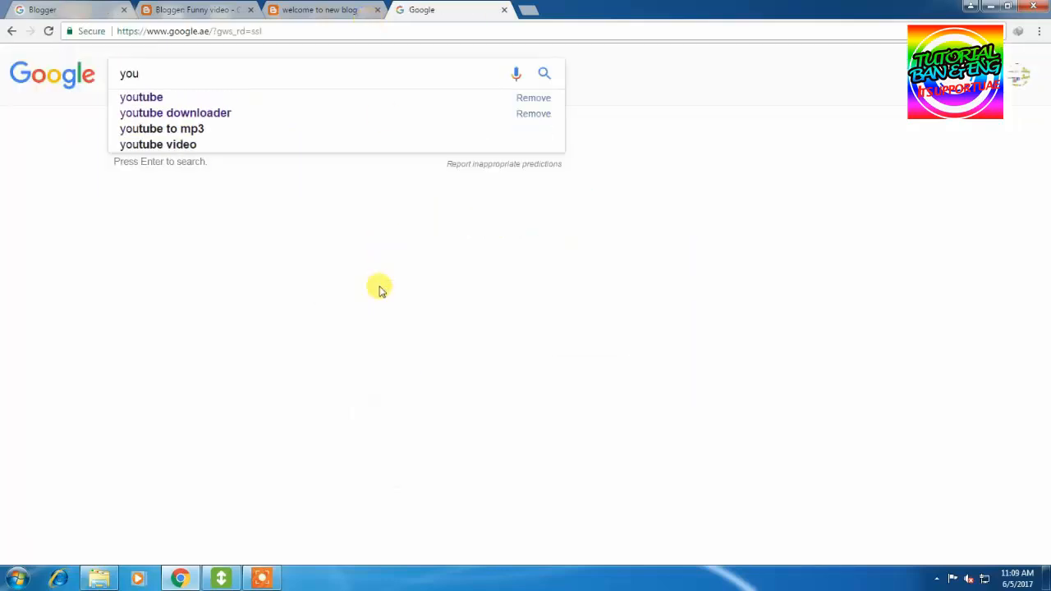
{"action": "type", "text": "tube"}
{"action": "key", "text": "Return"}
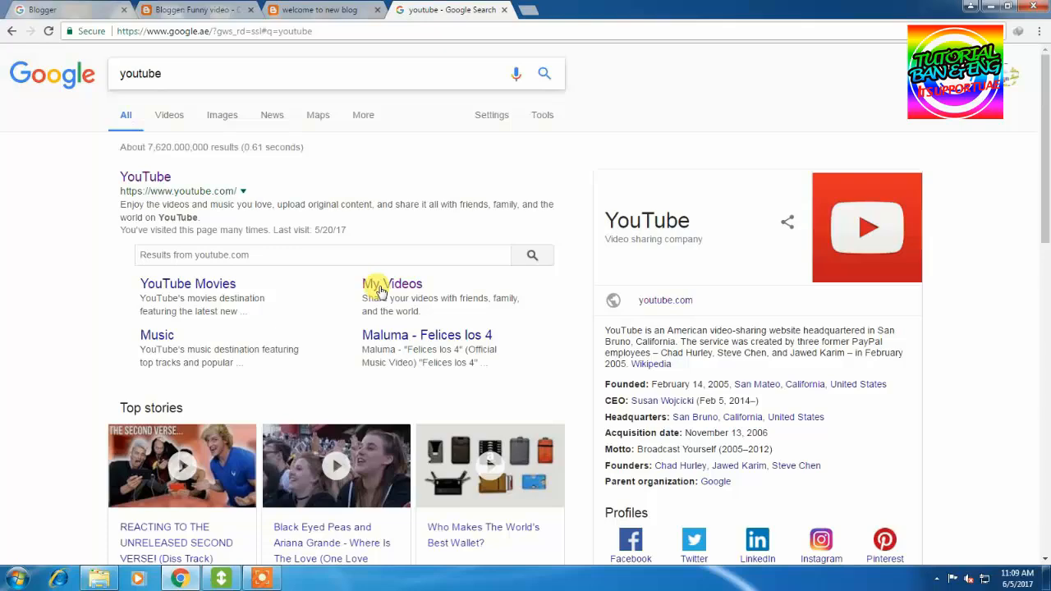
{"action": "left_click", "coordinate": [145, 178]}
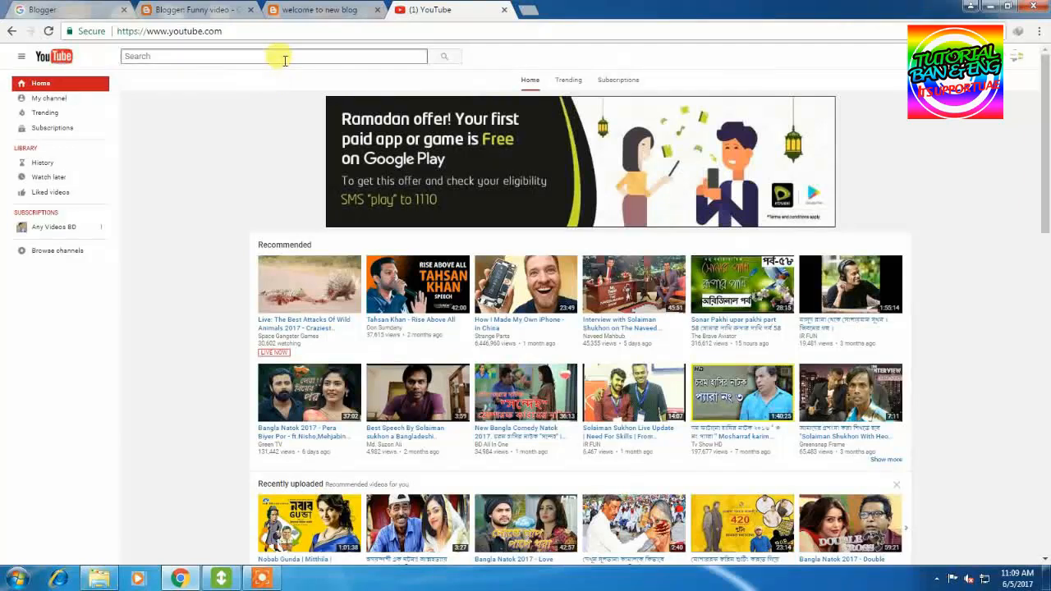
Search YouTube for "bangla songs", open the Coke Studio Bangla video "Tomay Hrid Majhare Rakhbo" and pause playback
{"action": "left_click", "coordinate": [285, 58]}
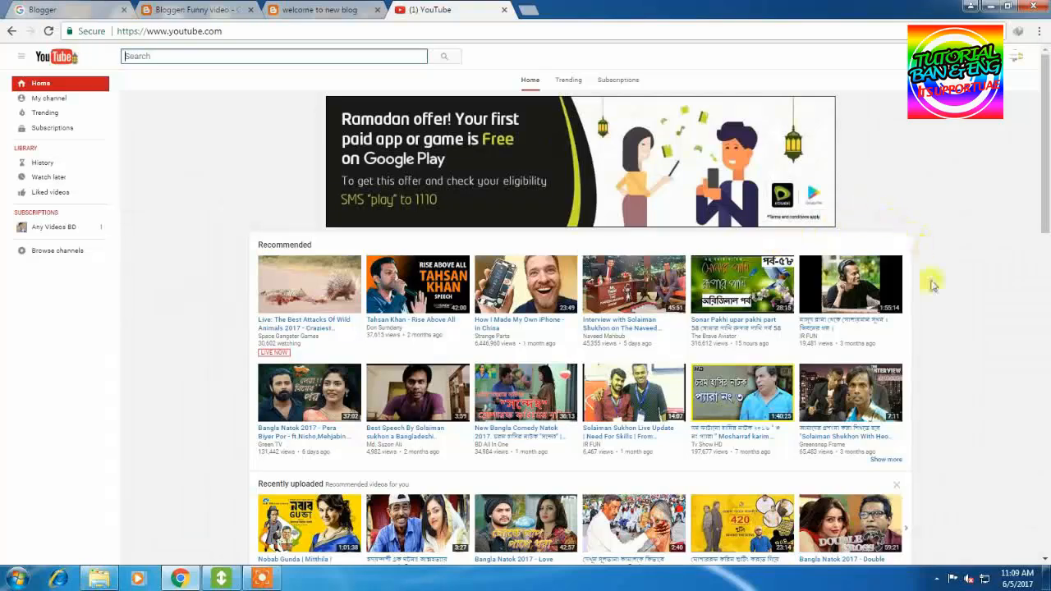
{"action": "scroll", "coordinate": [932, 287], "scroll_direction": "down", "scroll_amount": 2}
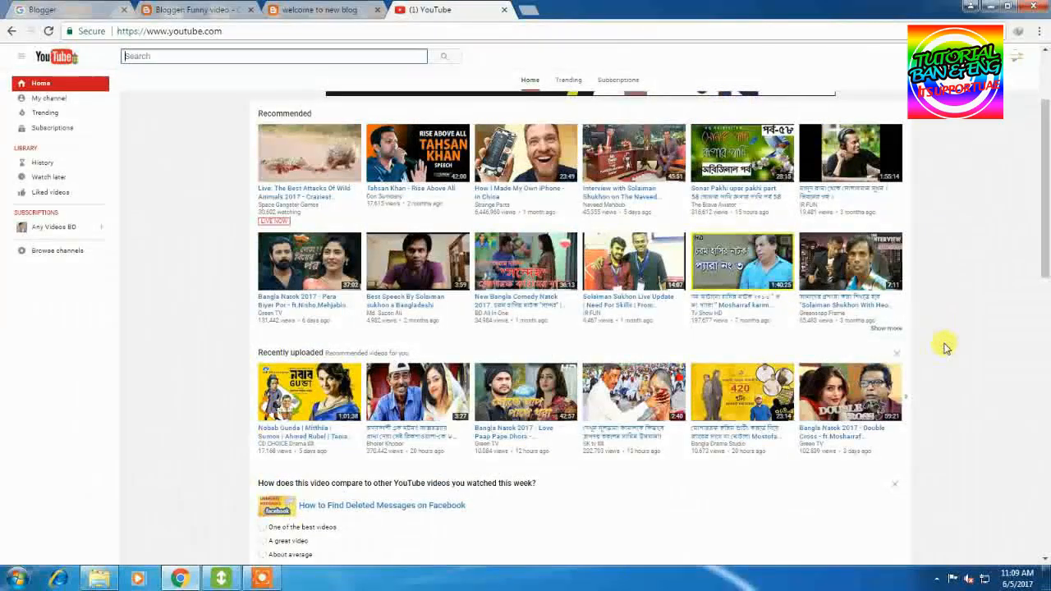
{"action": "scroll", "coordinate": [228, 347], "scroll_direction": "up", "scroll_amount": 2}
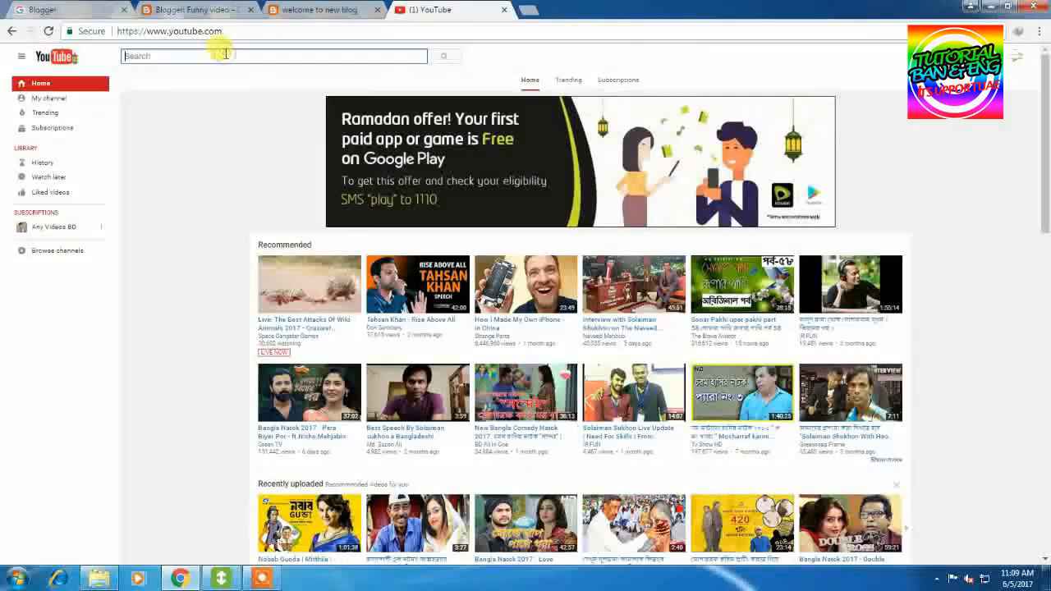
{"action": "left_click", "coordinate": [225, 55]}
{"action": "type", "text": "bangla songs"}
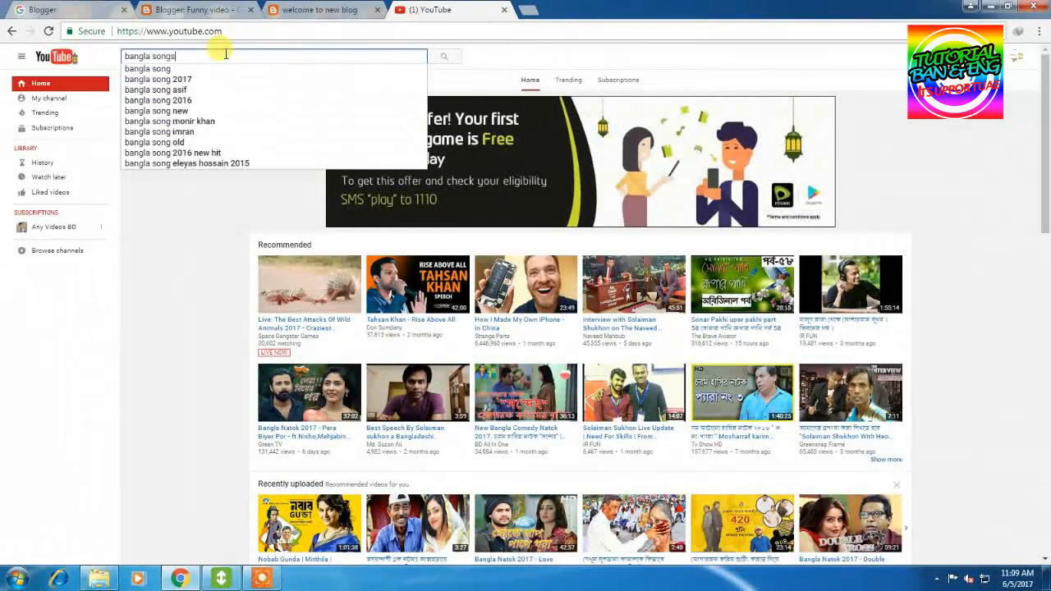
{"action": "key", "text": "Return"}
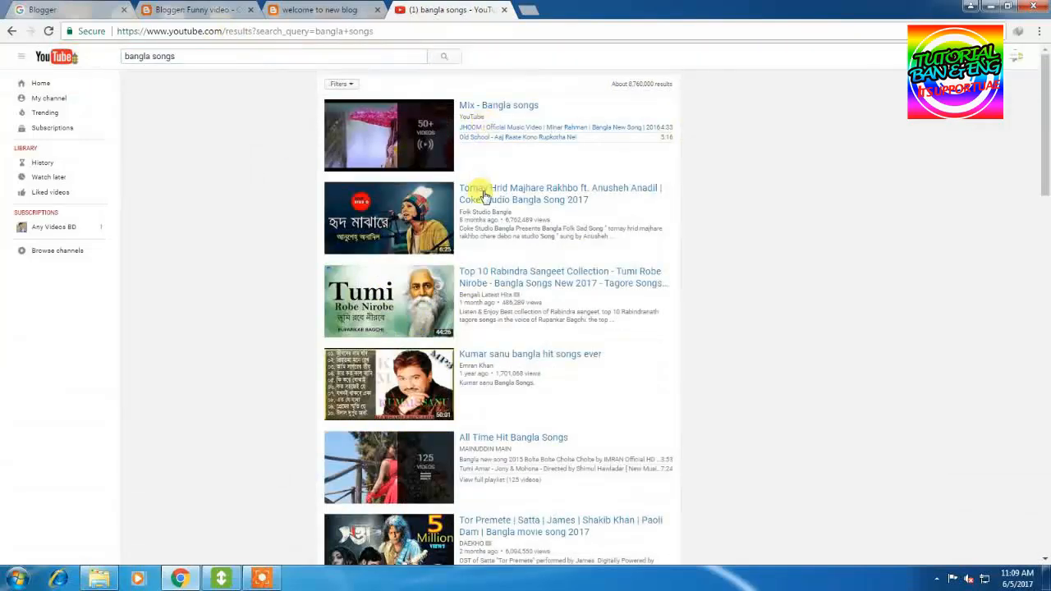
{"action": "left_click", "coordinate": [488, 199]}
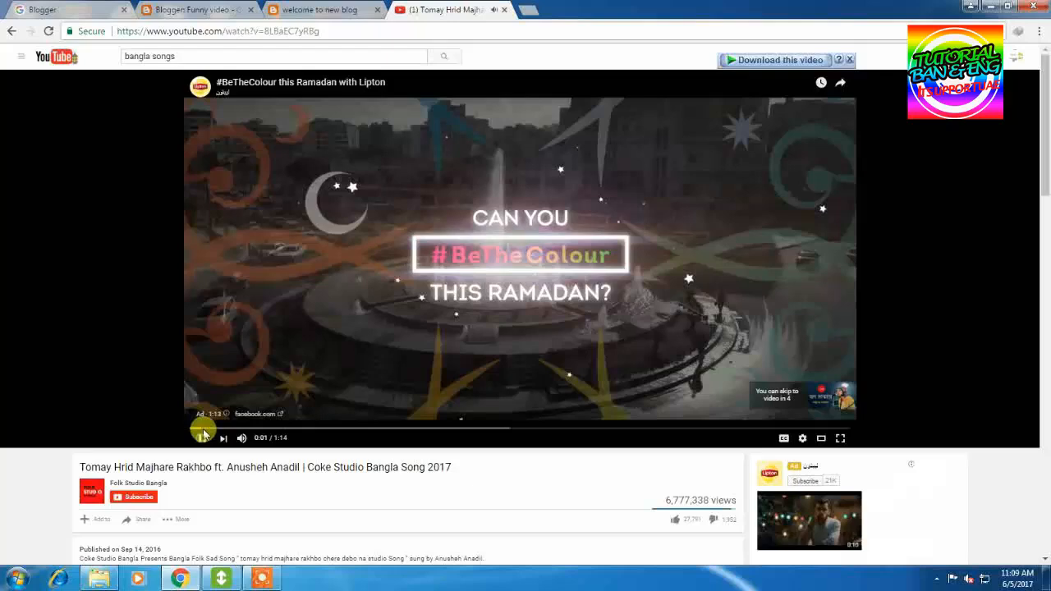
{"action": "left_click", "coordinate": [202, 438]}
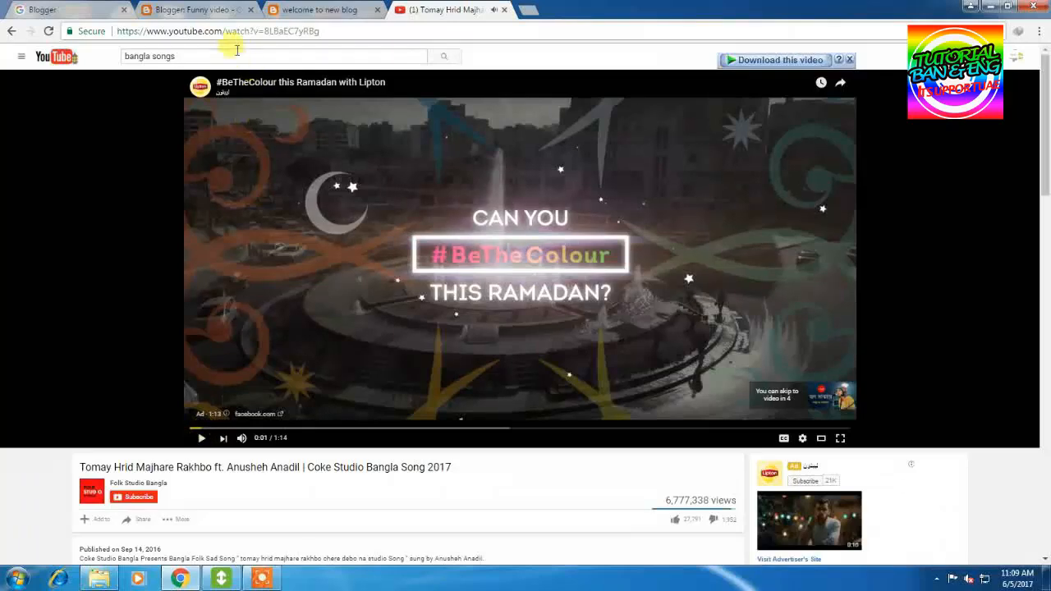
Copy the video's web address and set it as the link target of the post text "welcome to new blog"
{"action": "left_click", "coordinate": [250, 33]}
{"action": "key", "text": "ctrl+c"}
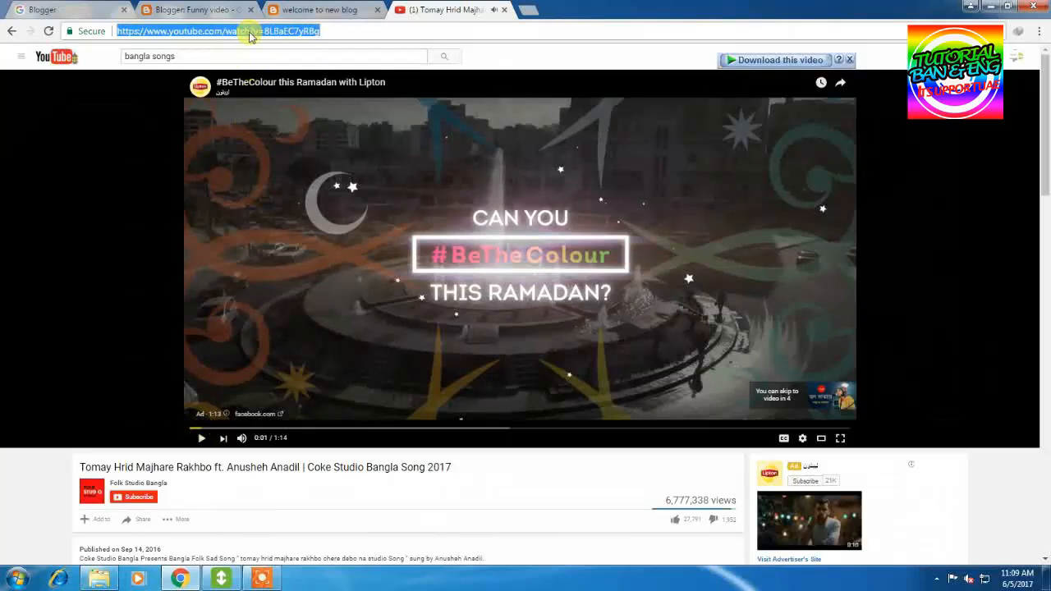
{"action": "left_click", "coordinate": [332, 9]}
{"action": "left_click", "coordinate": [187, 8]}
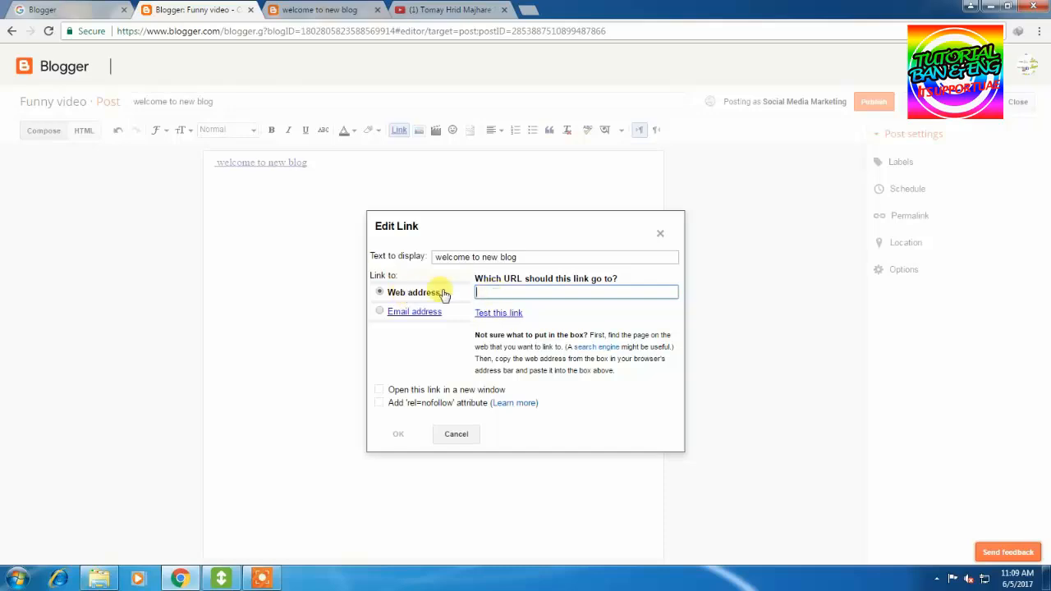
{"action": "key", "text": "ctrl+v"}
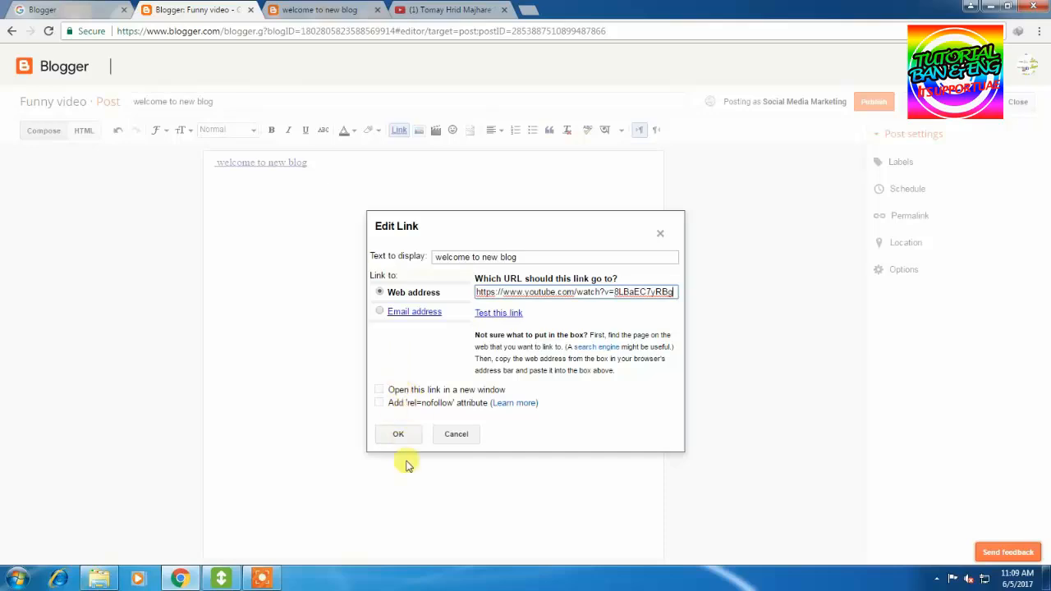
{"action": "left_click", "coordinate": [400, 433]}
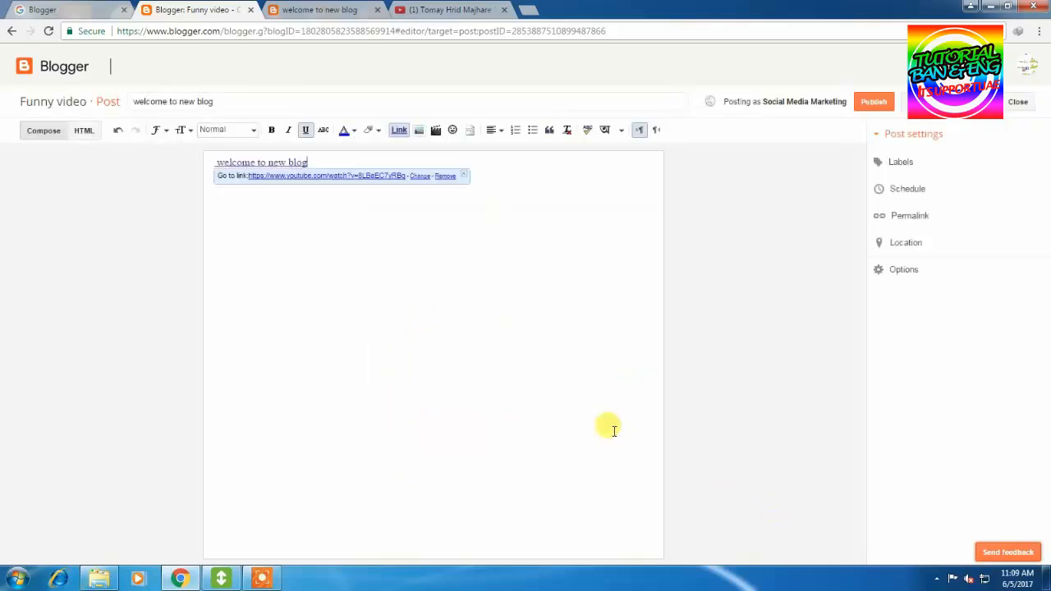
Preview the post with its linked body text and go back to the post editor
{"action": "left_click", "coordinate": [539, 207]}
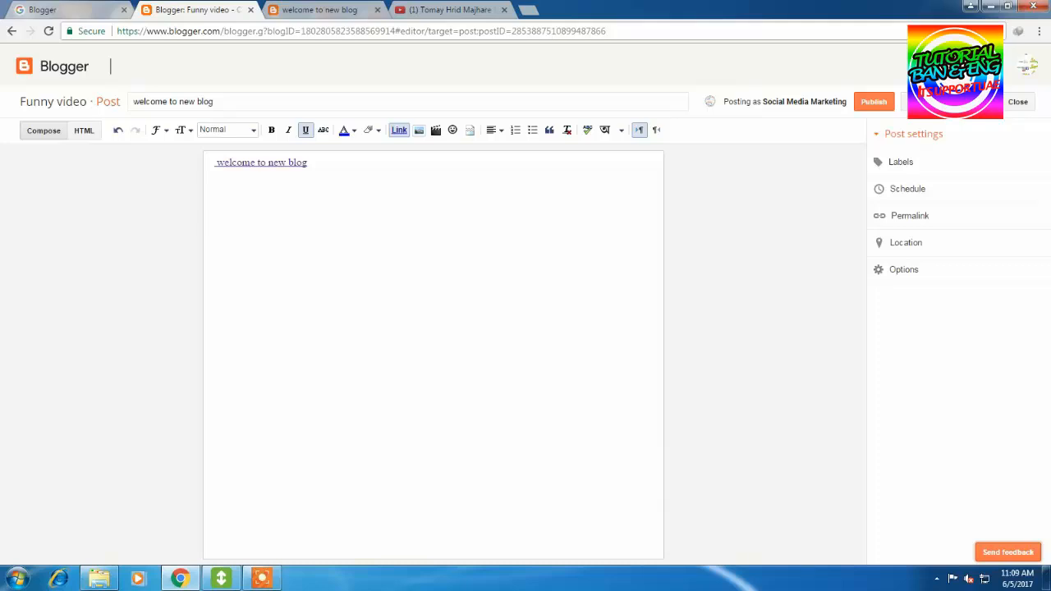
{"action": "left_click", "coordinate": [986, 107]}
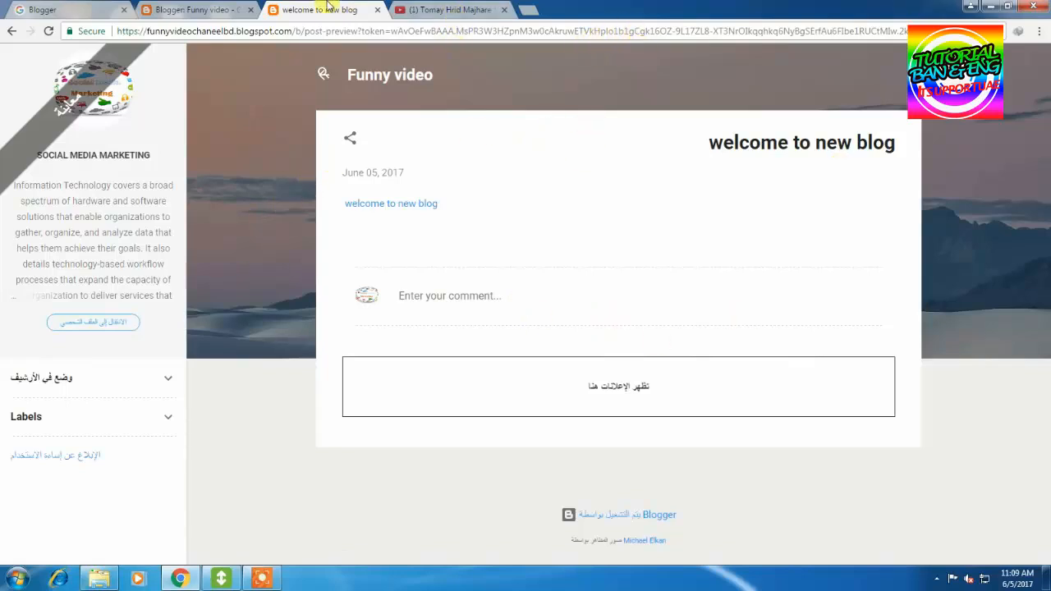
{"action": "left_click", "coordinate": [205, 9]}
Replace the post's body text with "New Bangla Songs"
{"action": "left_click_drag", "start_coordinate": [307, 161], "coordinate": [197, 164]}
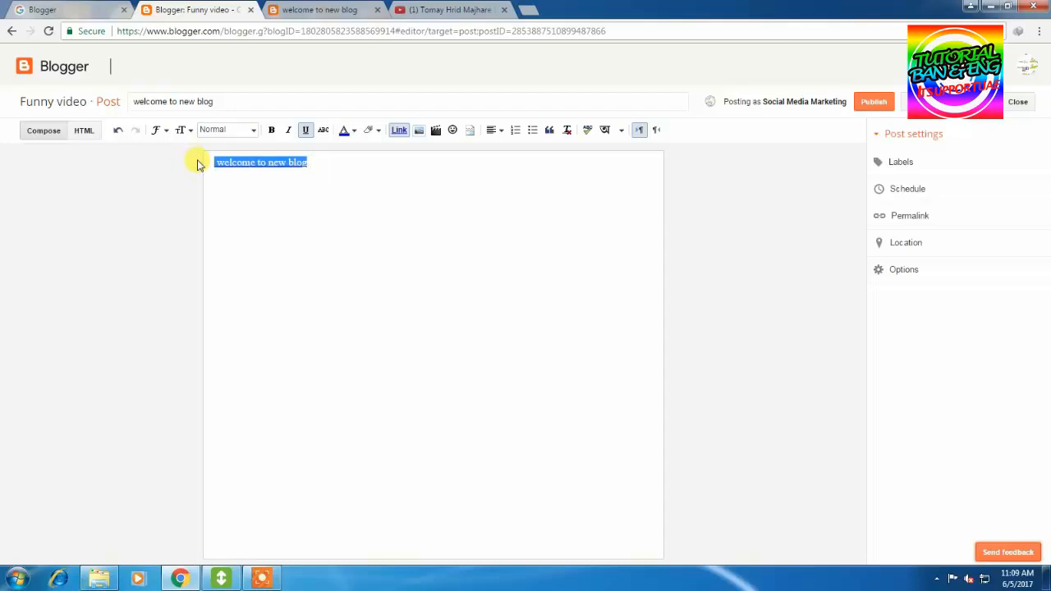
{"action": "type", "text": "New Bangla Songs"}
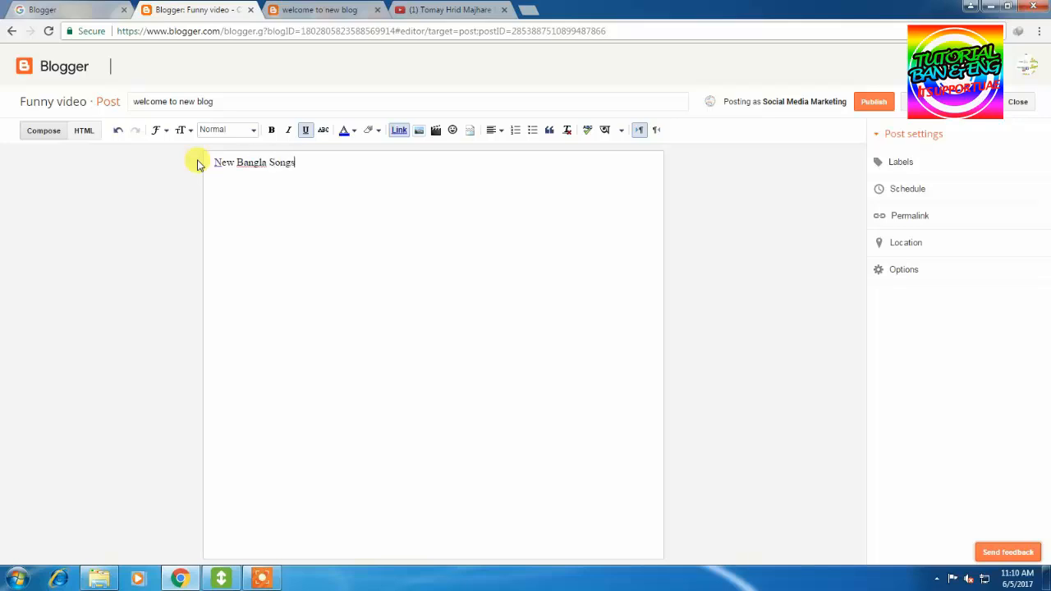
{"action": "left_click", "coordinate": [228, 169]}
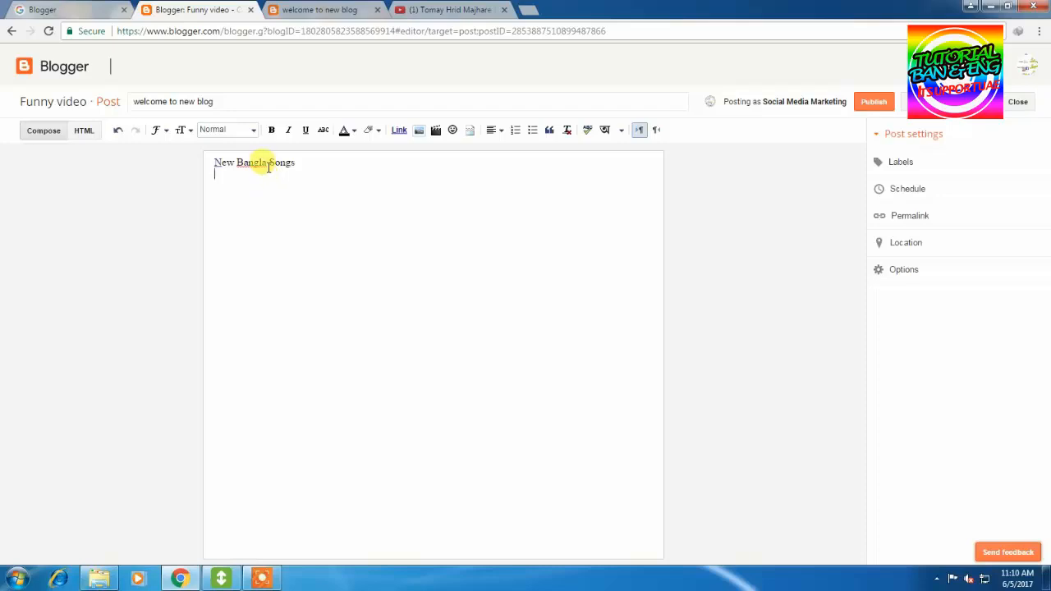
Link the body text "New Bangla Songs" to the copied YouTube video address
{"action": "triple_click", "coordinate": [319, 171]}
{"action": "left_click", "coordinate": [400, 130]}
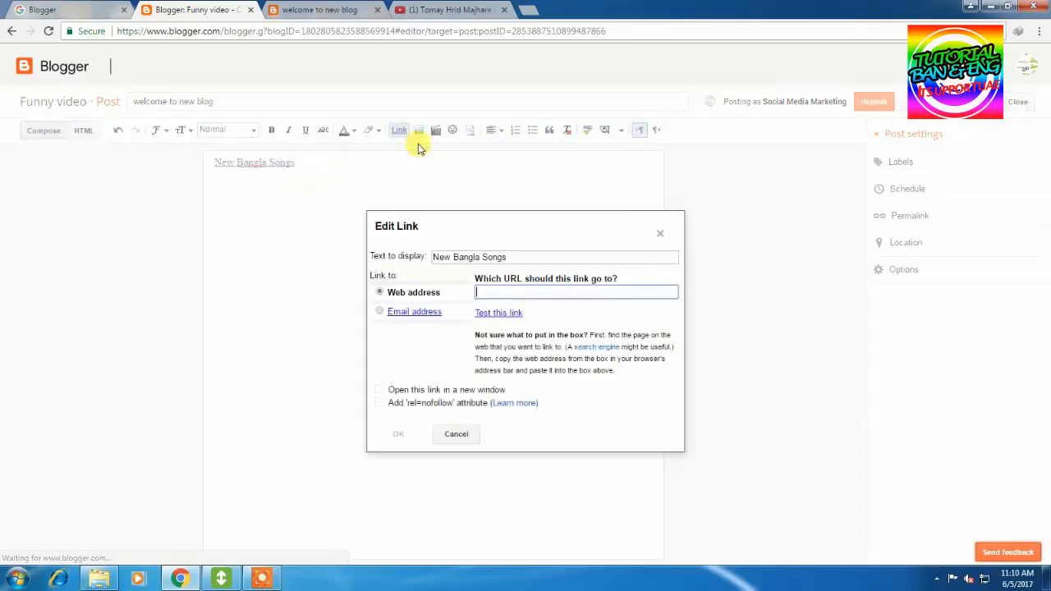
{"action": "key", "text": "ctrl+v"}
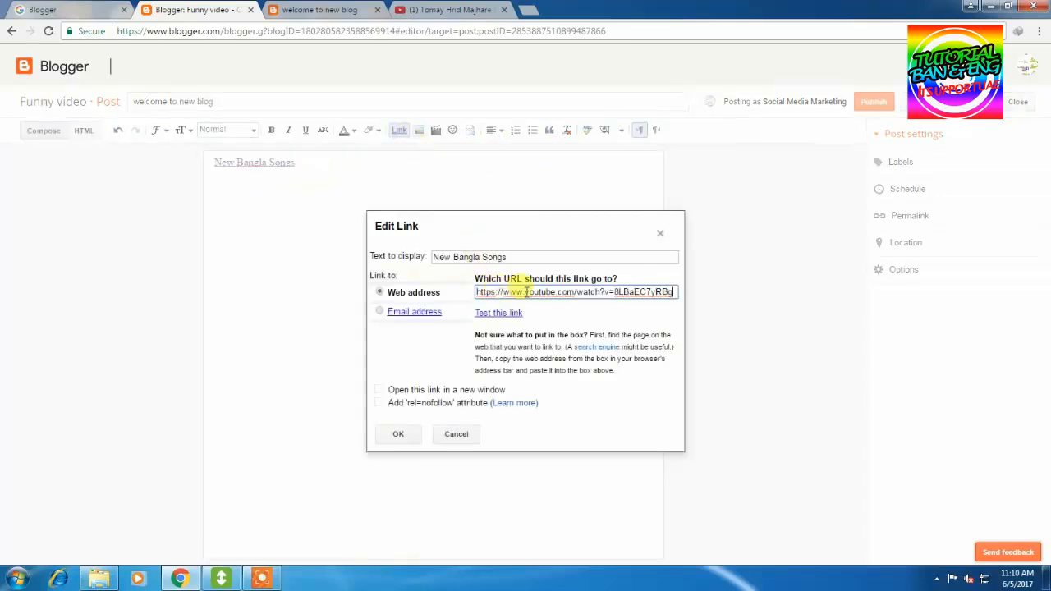
{"action": "left_click", "coordinate": [398, 434]}
{"action": "left_click", "coordinate": [465, 227]}
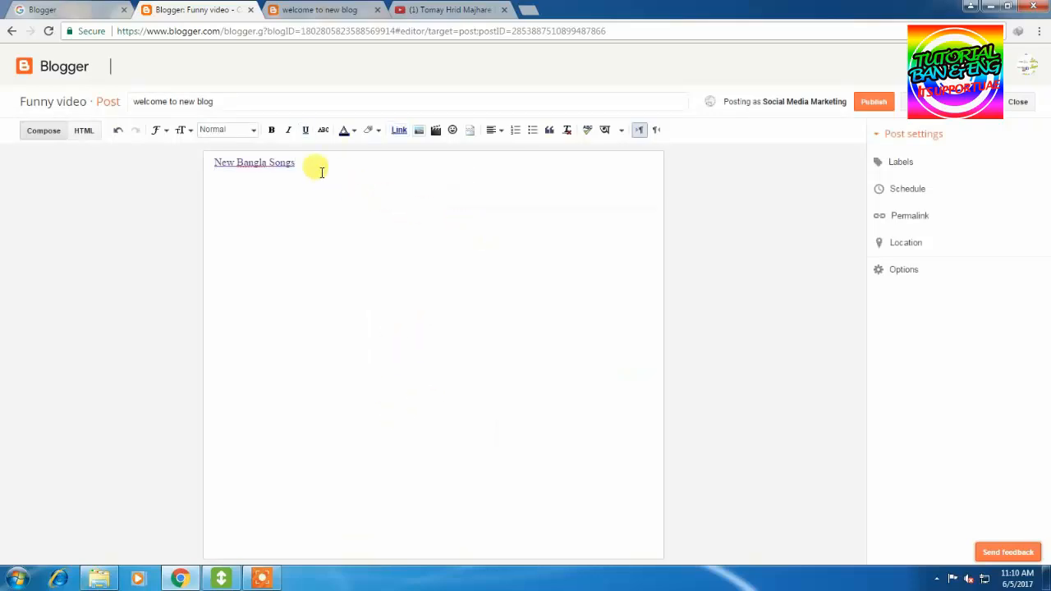
Test the "New Bangla Songs" link by opening its target, look at the earlier preview and return to the editor
{"action": "left_click", "coordinate": [294, 162]}
{"action": "left_click", "coordinate": [345, 176]}
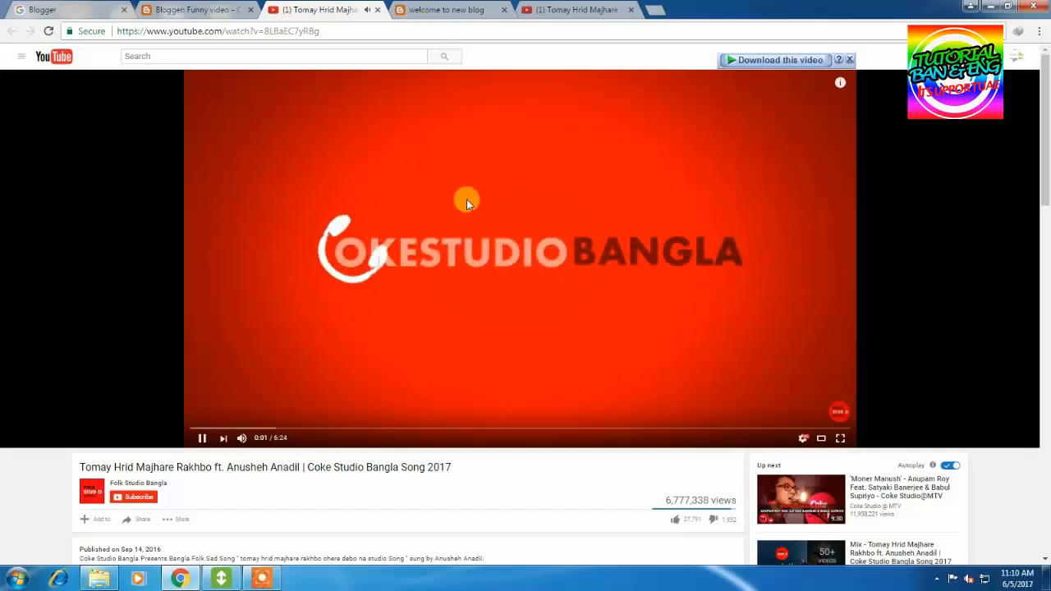
{"action": "left_click", "coordinate": [447, 9]}
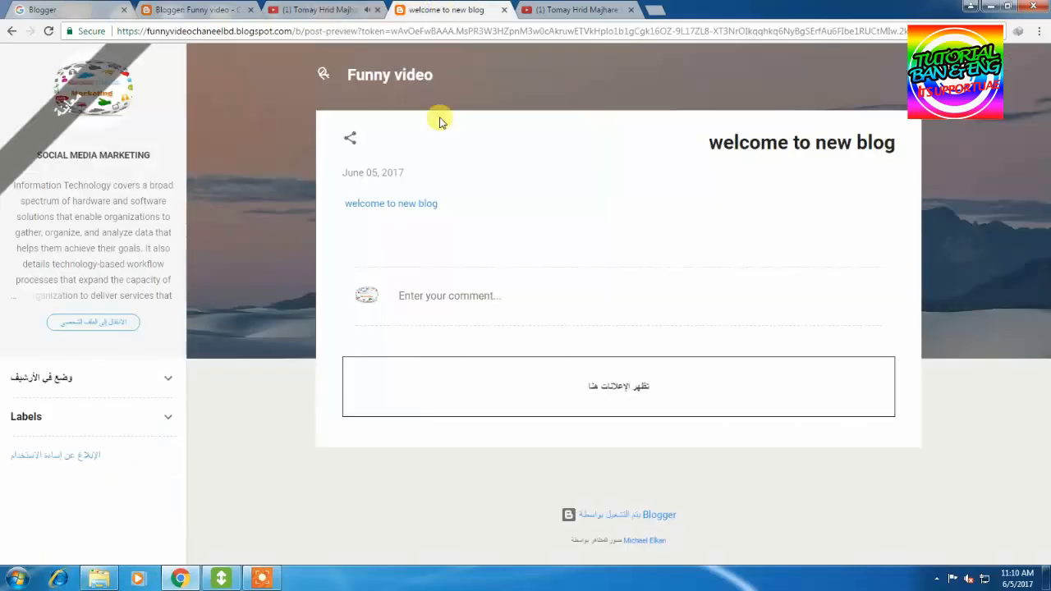
{"action": "left_click", "coordinate": [253, 4]}
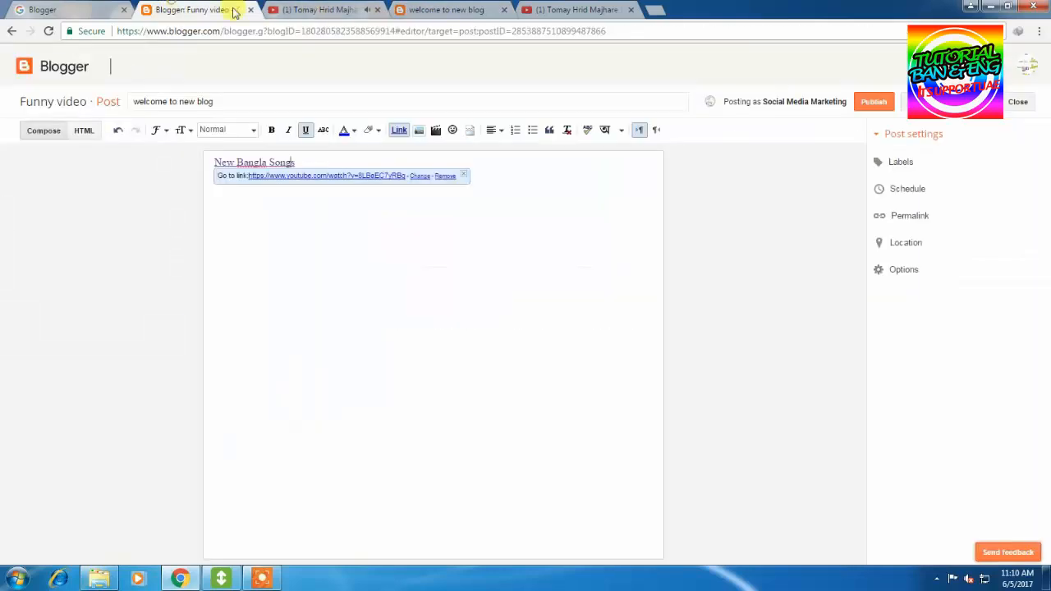
Change the post title to "Album songs"
{"action": "left_click", "coordinate": [462, 276]}
{"action": "left_click_drag", "start_coordinate": [227, 102], "coordinate": [48, 101]}
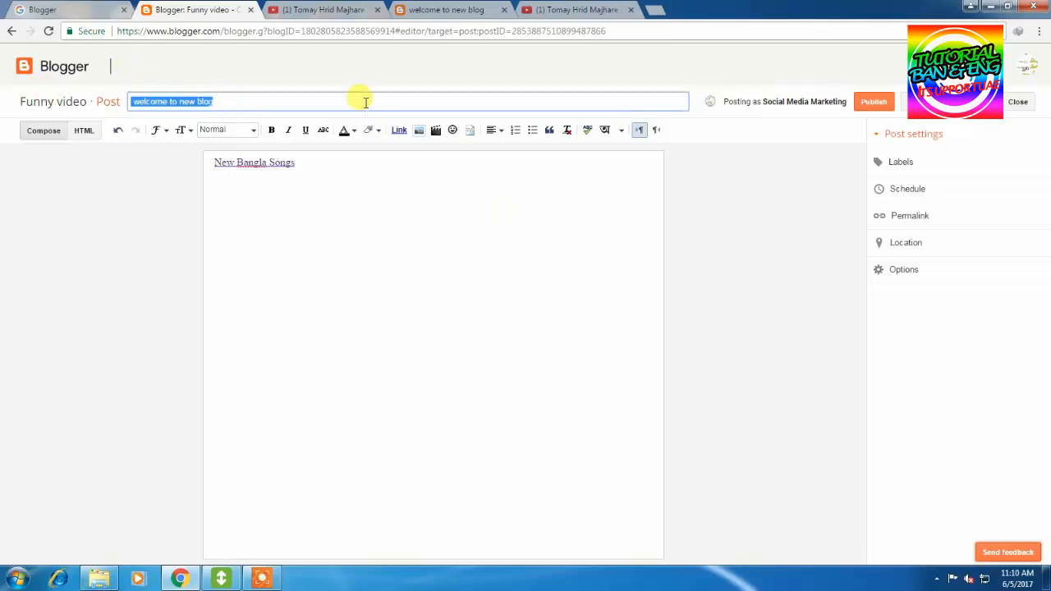
{"action": "type", "text": "Album songs"}
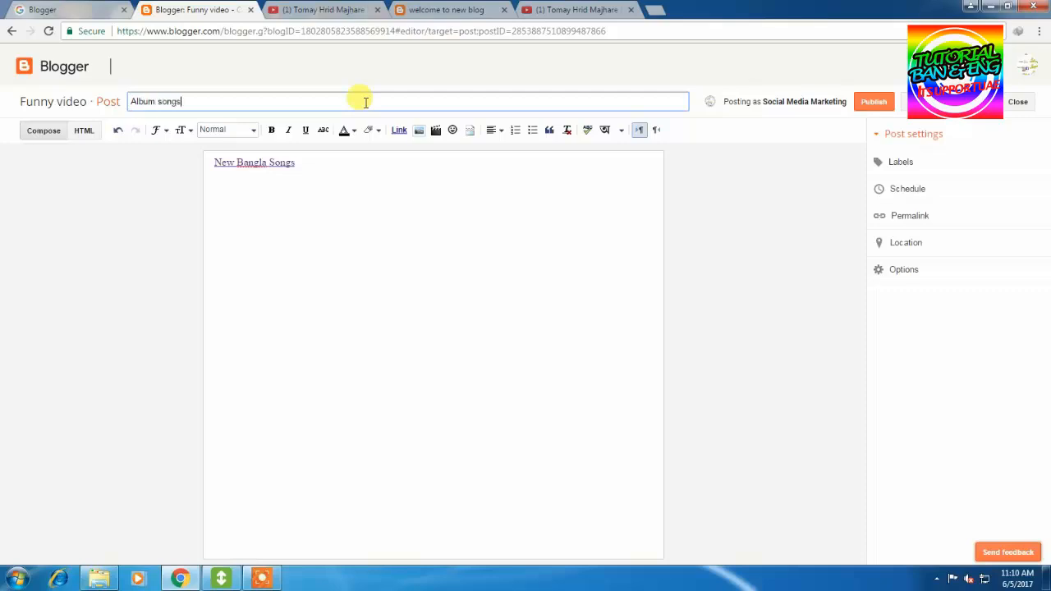
{"action": "left_click", "coordinate": [363, 205]}
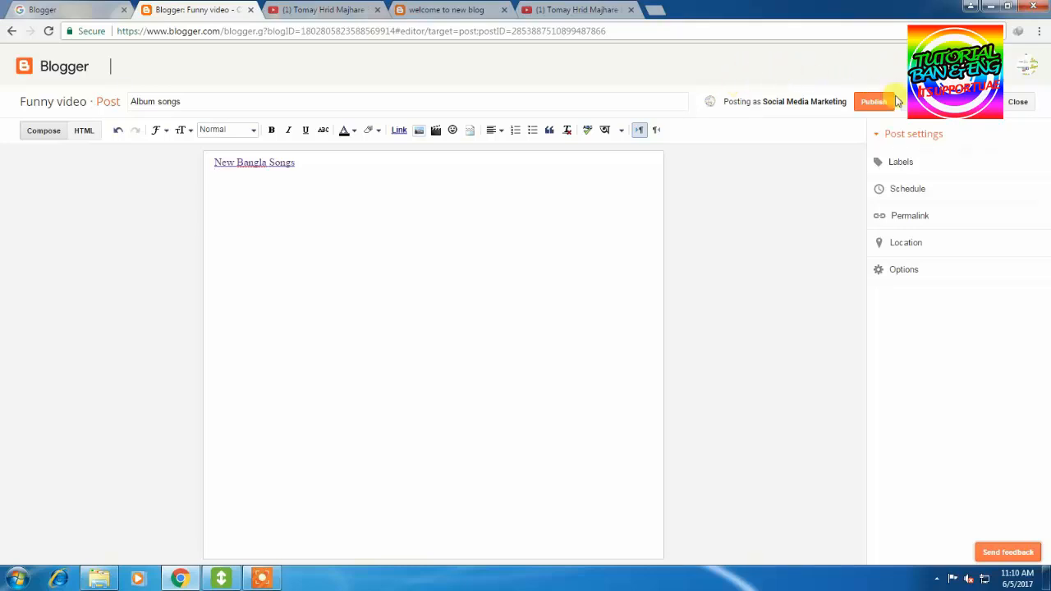
Preview the retitled "Album songs" post, compare it with the open YouTube tabs and return to the editor
{"action": "left_click", "coordinate": [966, 102]}
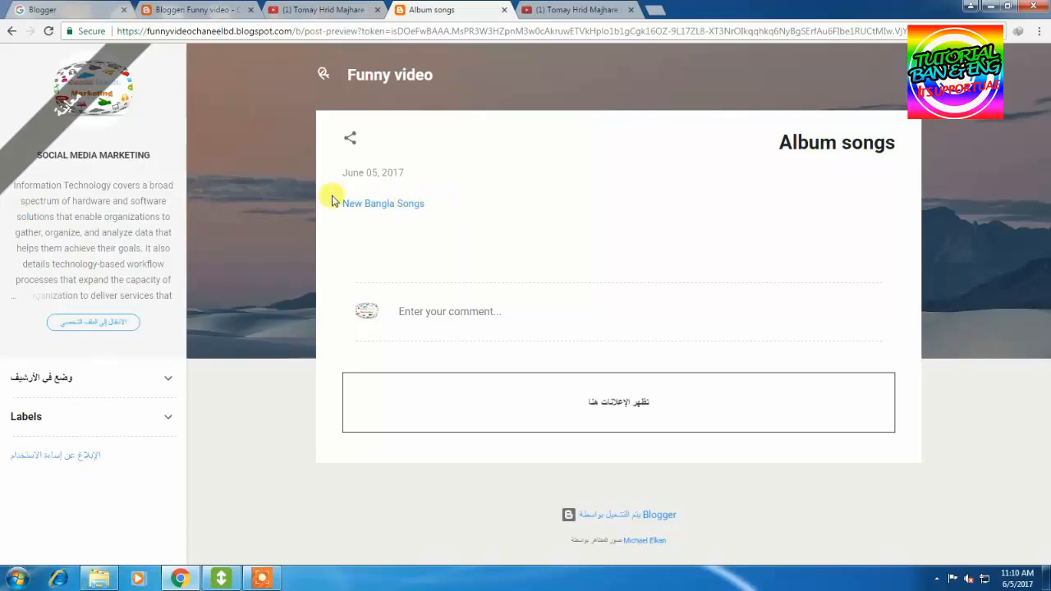
{"action": "left_click", "coordinate": [566, 10]}
{"action": "left_click", "coordinate": [443, 10]}
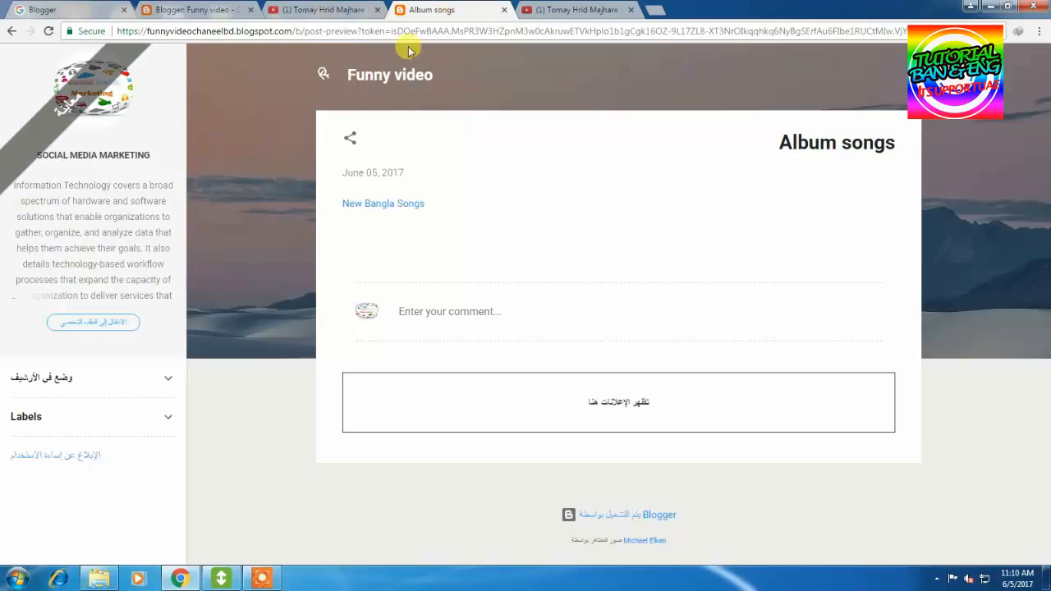
{"action": "left_click", "coordinate": [319, 10]}
{"action": "left_click", "coordinate": [450, 6]}
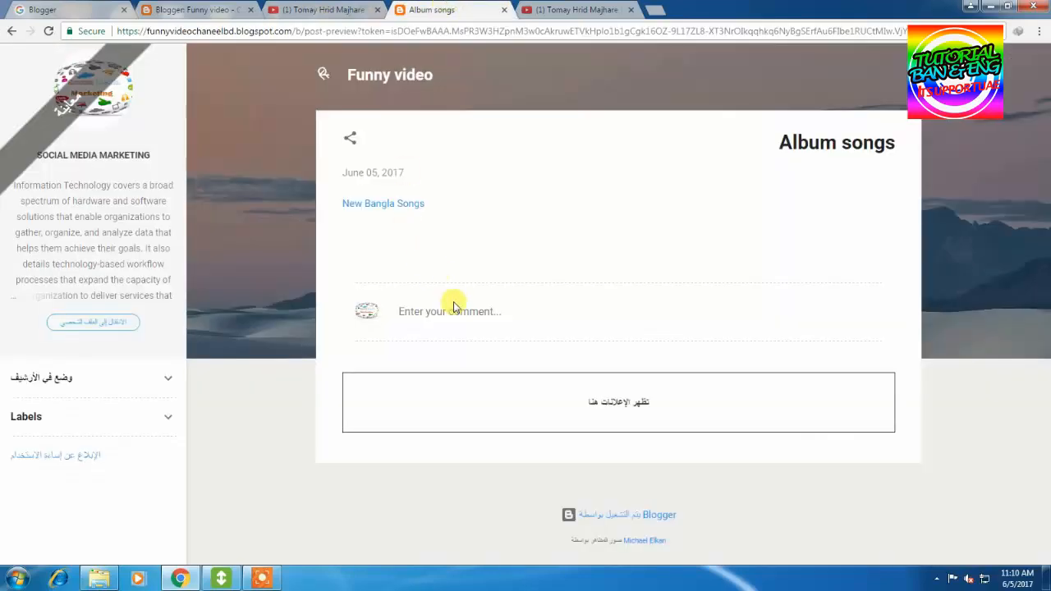
{"action": "left_click", "coordinate": [191, 10]}
Publish the "Album songs" post
{"action": "left_click", "coordinate": [367, 226]}
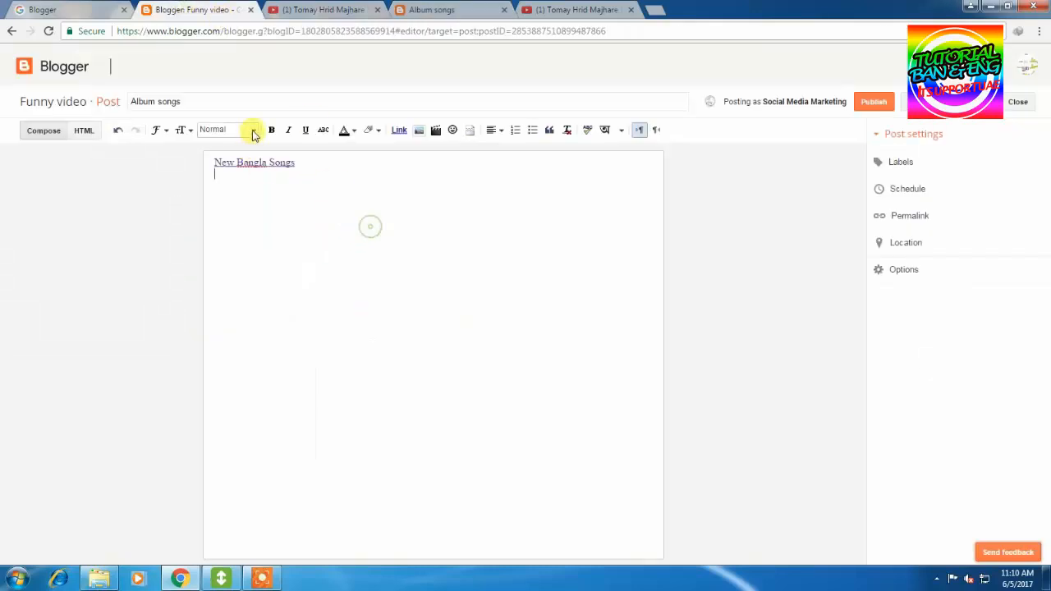
{"action": "left_click", "coordinate": [354, 178]}
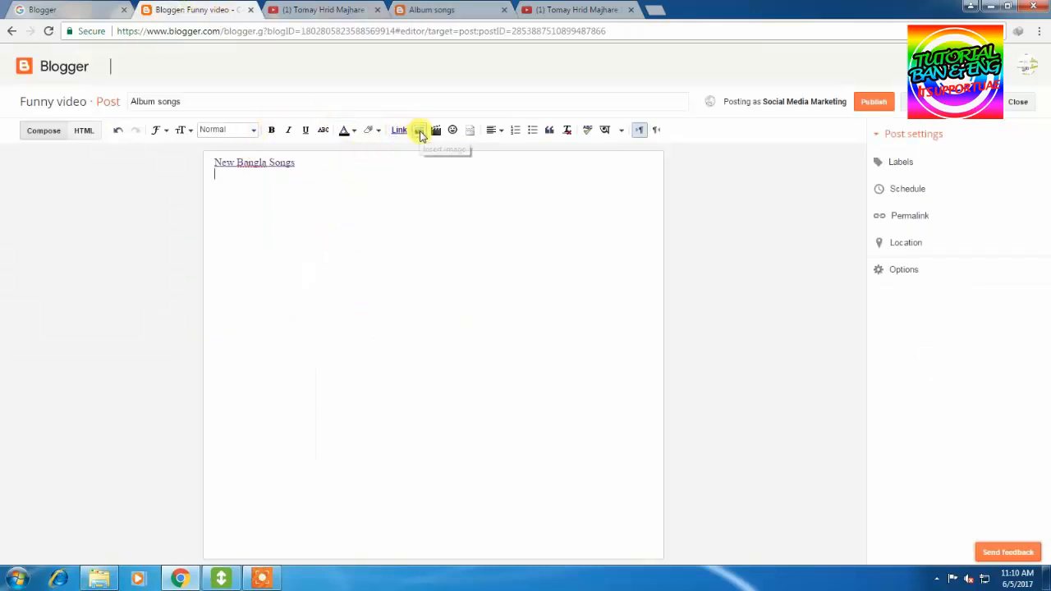
{"action": "left_click", "coordinate": [875, 103]}
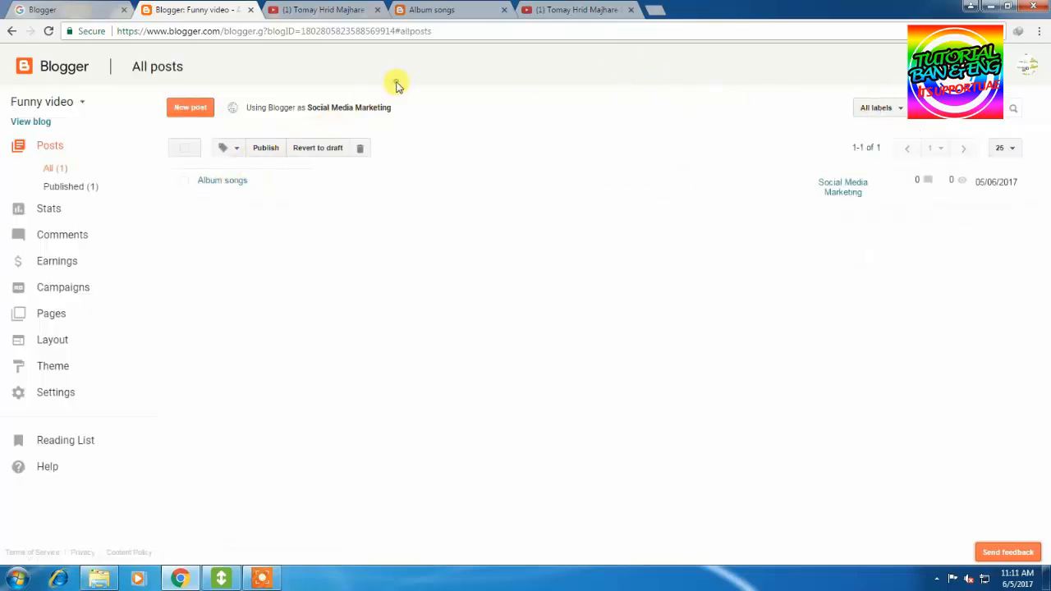
Open the published "Album songs" post in the editor, go back to the post list and revisit the post's preview
{"action": "left_click", "coordinate": [207, 182]}
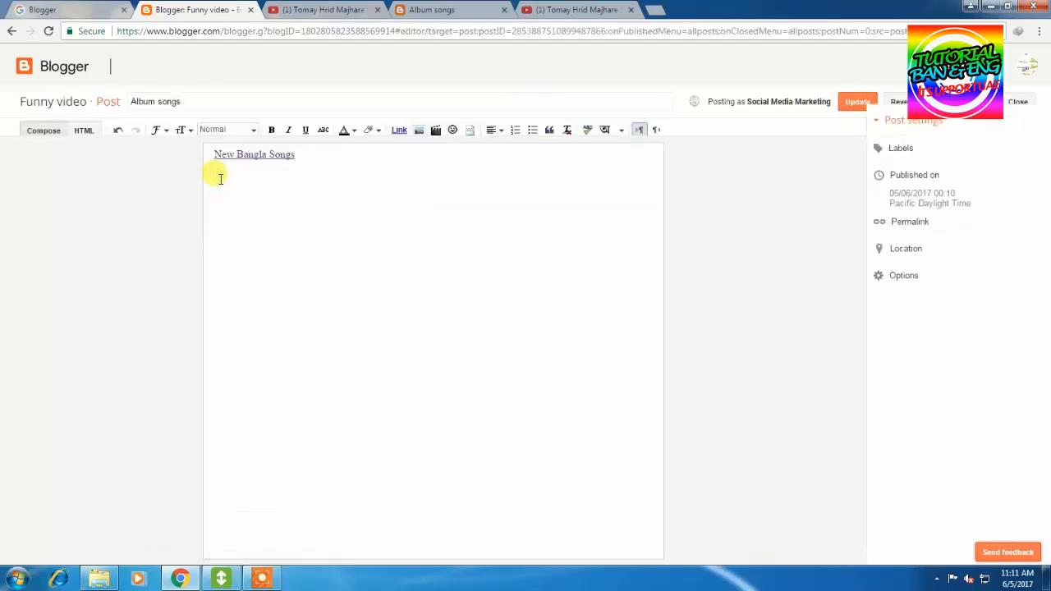
{"action": "left_click", "coordinate": [9, 31]}
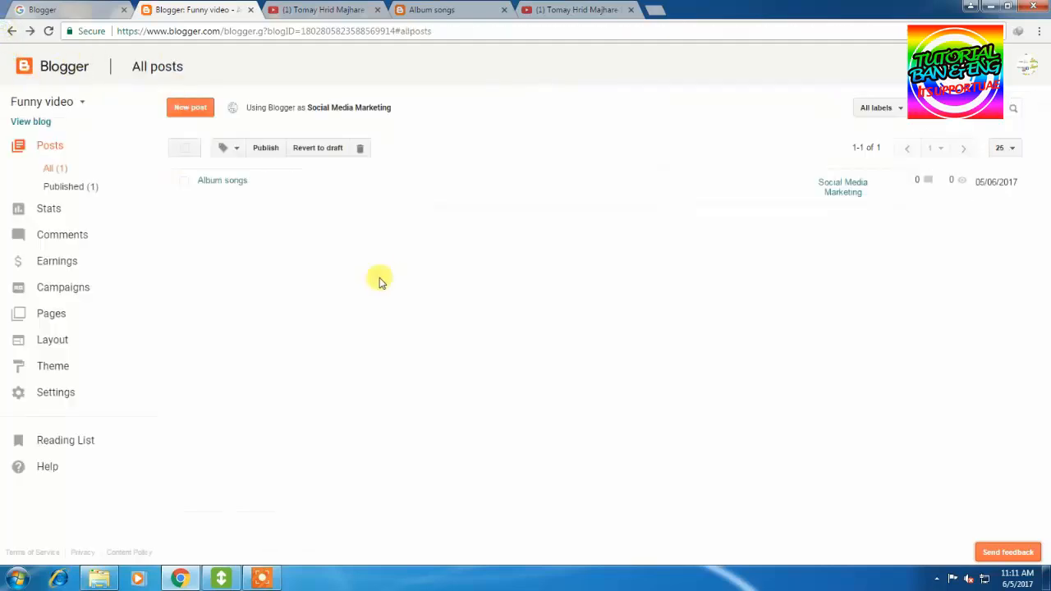
{"action": "left_click", "coordinate": [435, 10]}
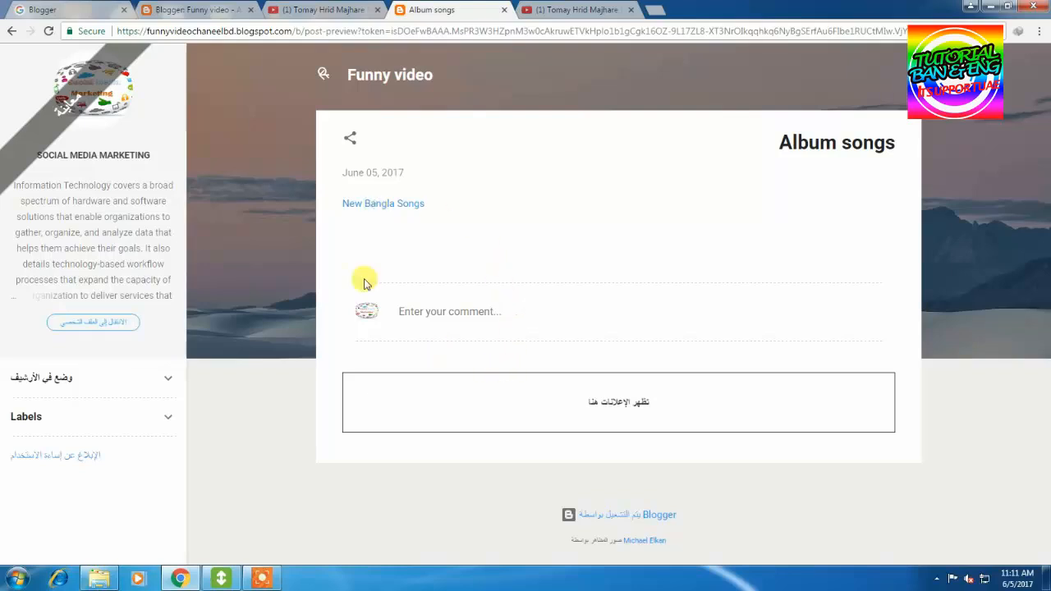
{"action": "left_click", "coordinate": [302, 10]}
{"action": "left_click_drag", "start_coordinate": [187, 5], "coordinate": [347, 9]}
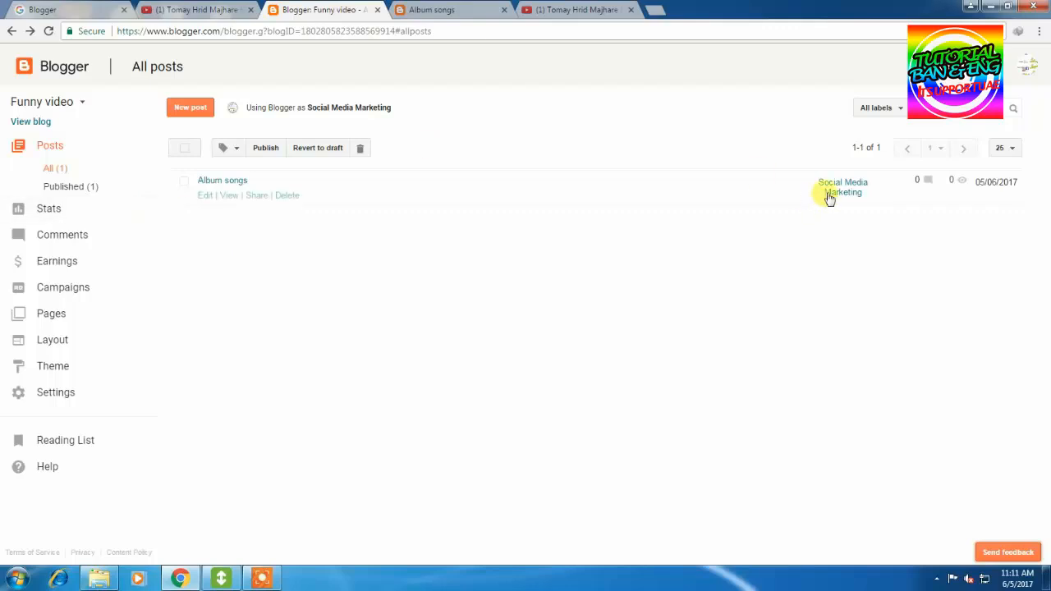
View the published "Album songs" post on the blog, follow its "New Bangla Songs" link and close that tab
{"action": "left_click", "coordinate": [227, 195]}
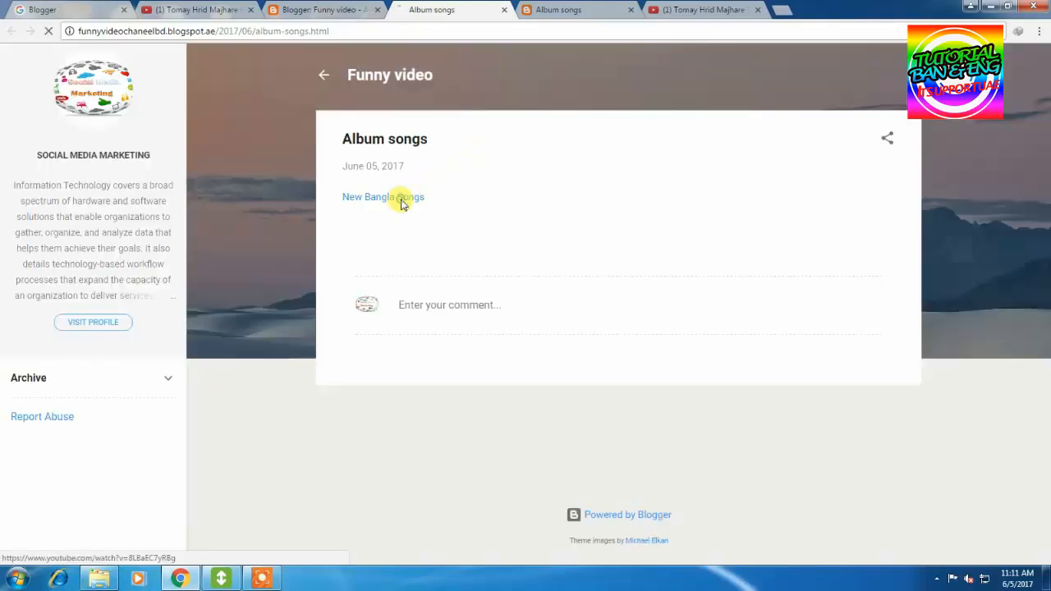
{"action": "left_click", "coordinate": [401, 199]}
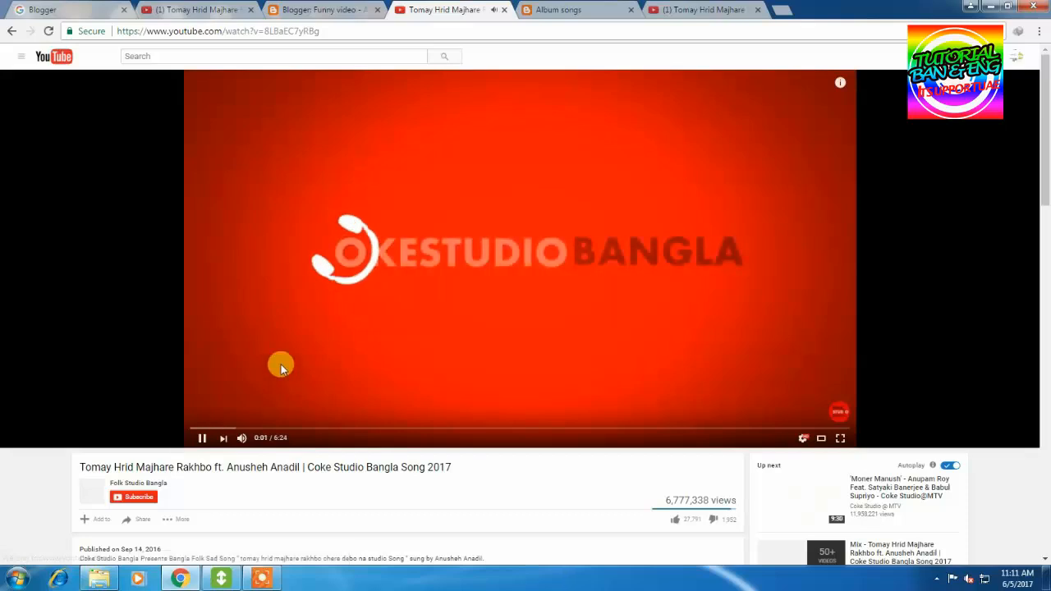
{"action": "left_click", "coordinate": [504, 11]}
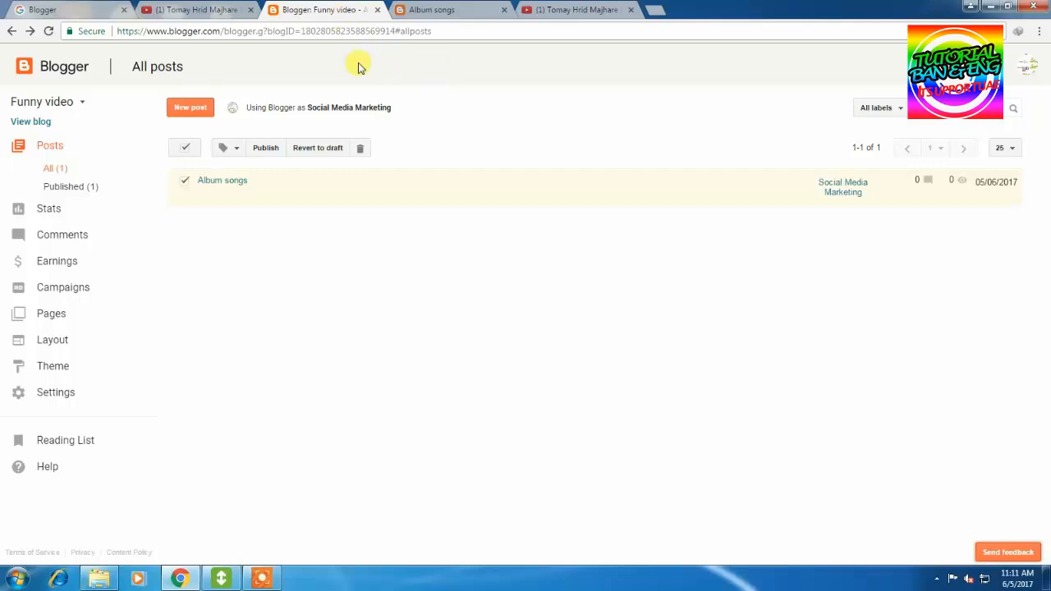
{"action": "left_click", "coordinate": [436, 12]}
{"action": "left_click", "coordinate": [324, 8]}
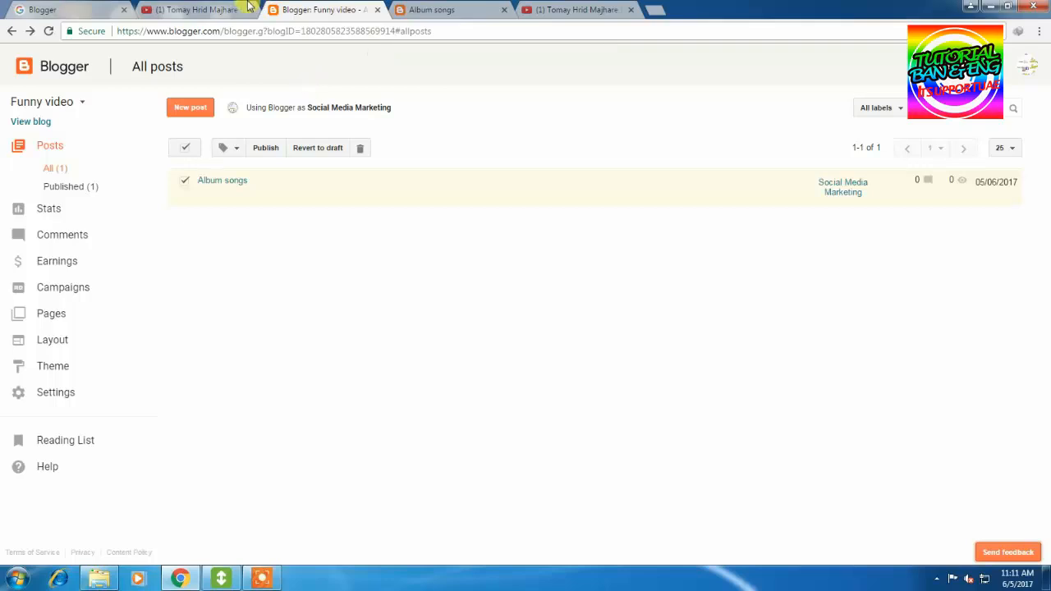
{"action": "left_click", "coordinate": [216, 8]}
{"action": "left_click", "coordinate": [344, 8]}
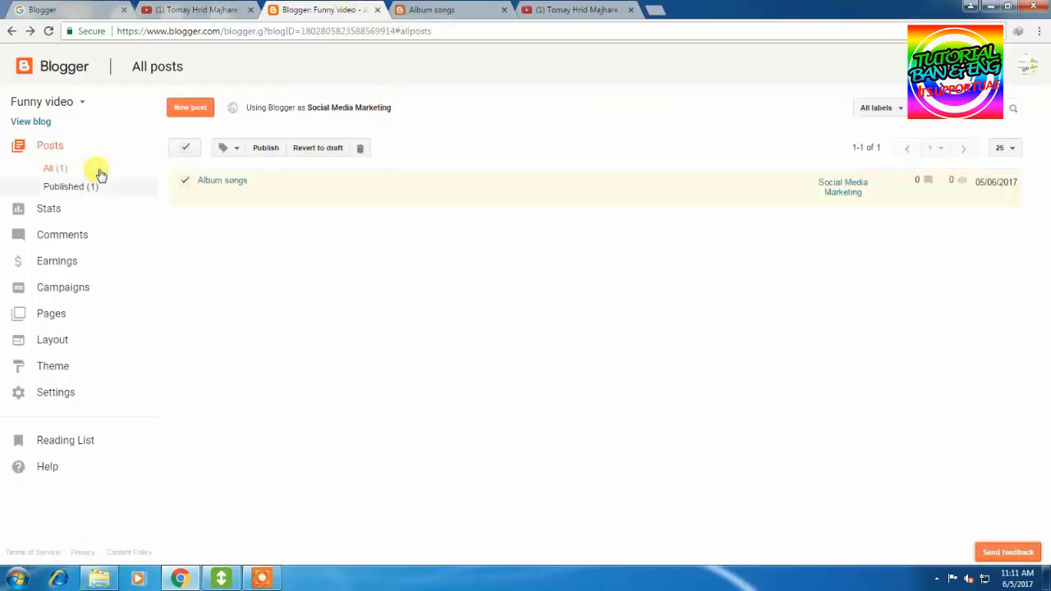